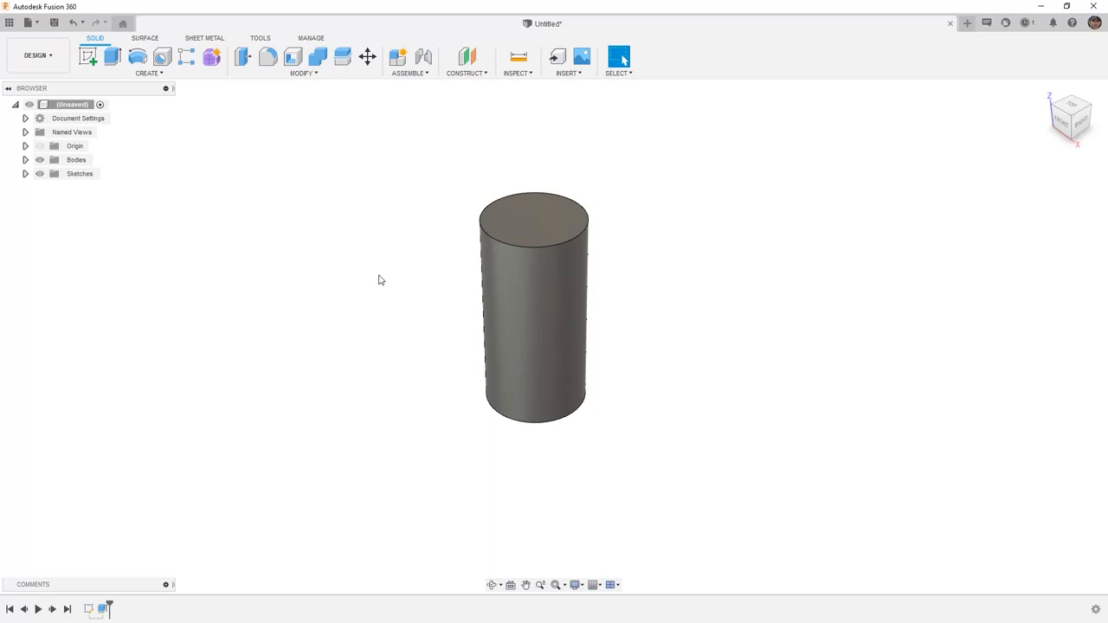
# Start a Coil on the horizontal origin plane, centred on the cylinder's base, with a diameter of 50 mm.
pyautogui.click(164, 78)
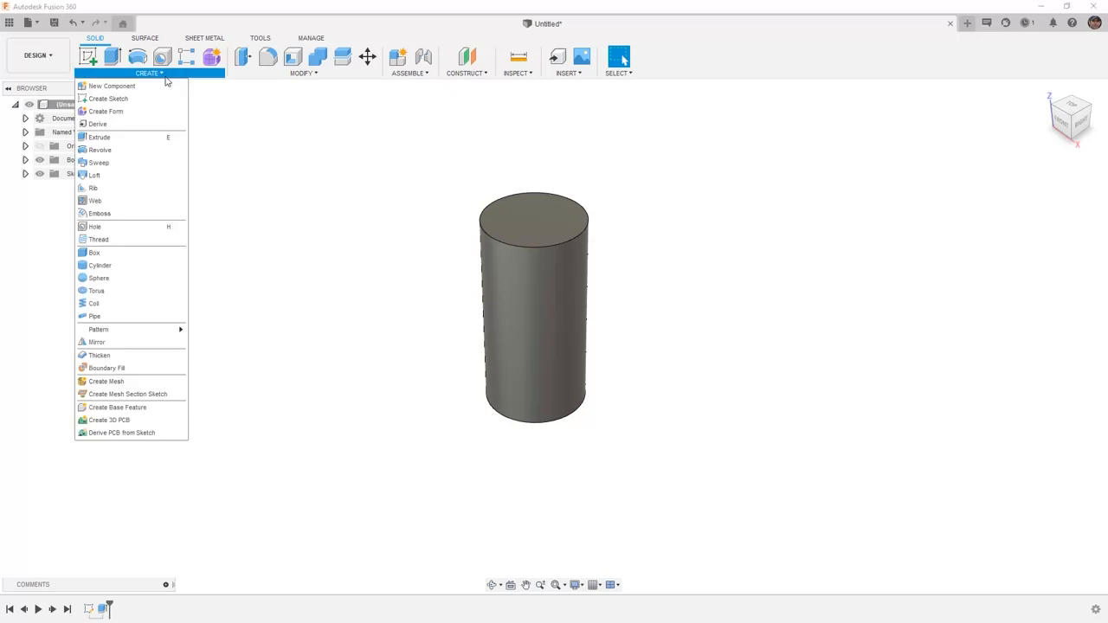
pyautogui.click(96, 304)
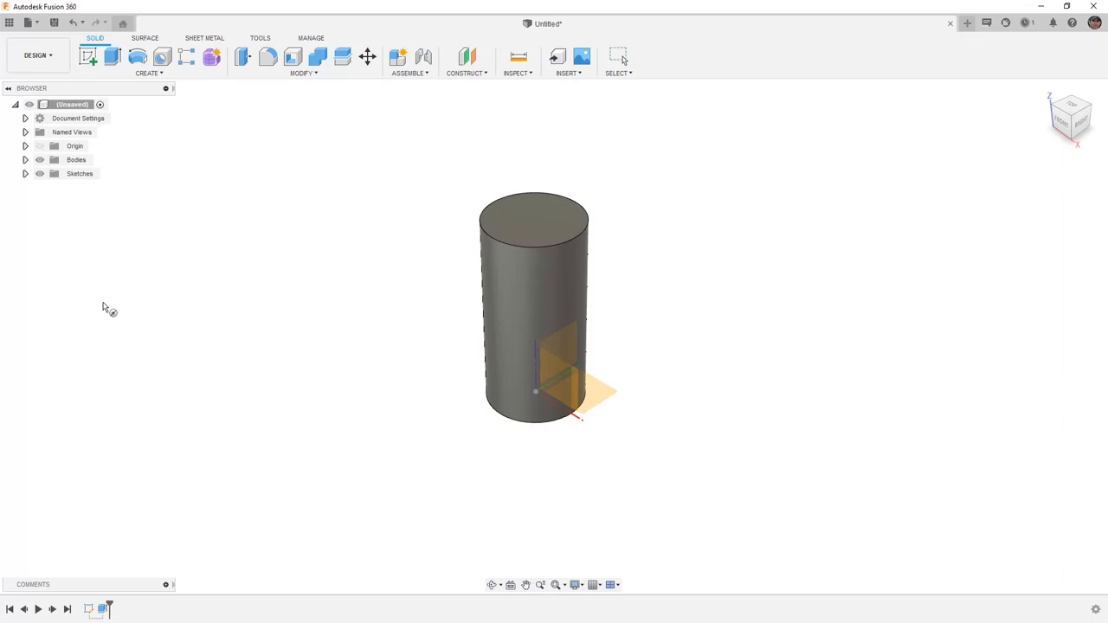
pyautogui.click(606, 397)
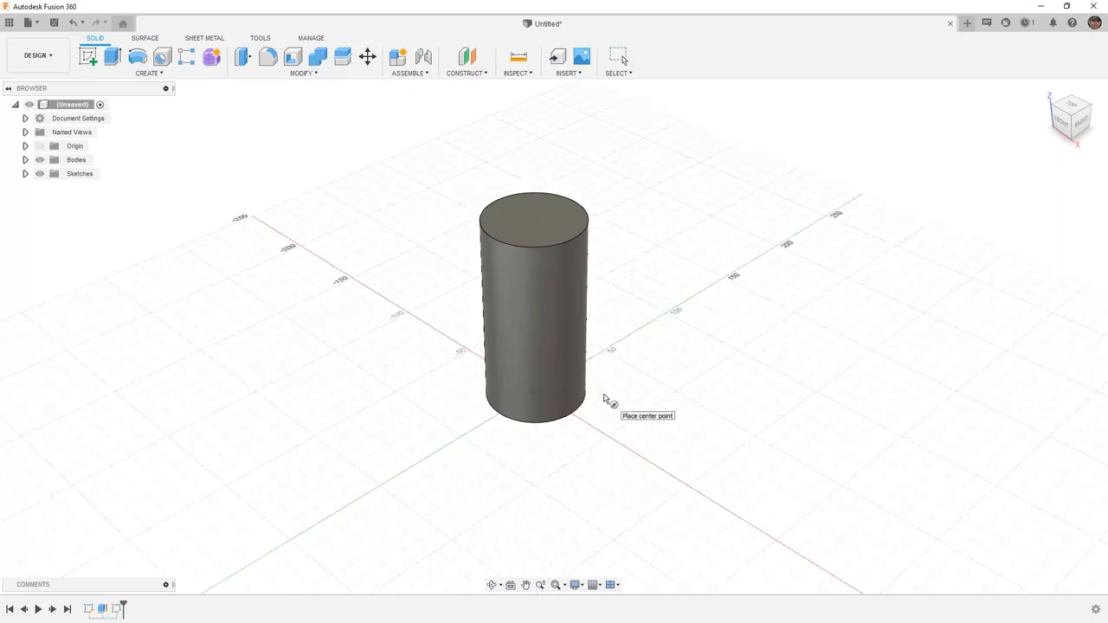
pyautogui.click(540, 396)
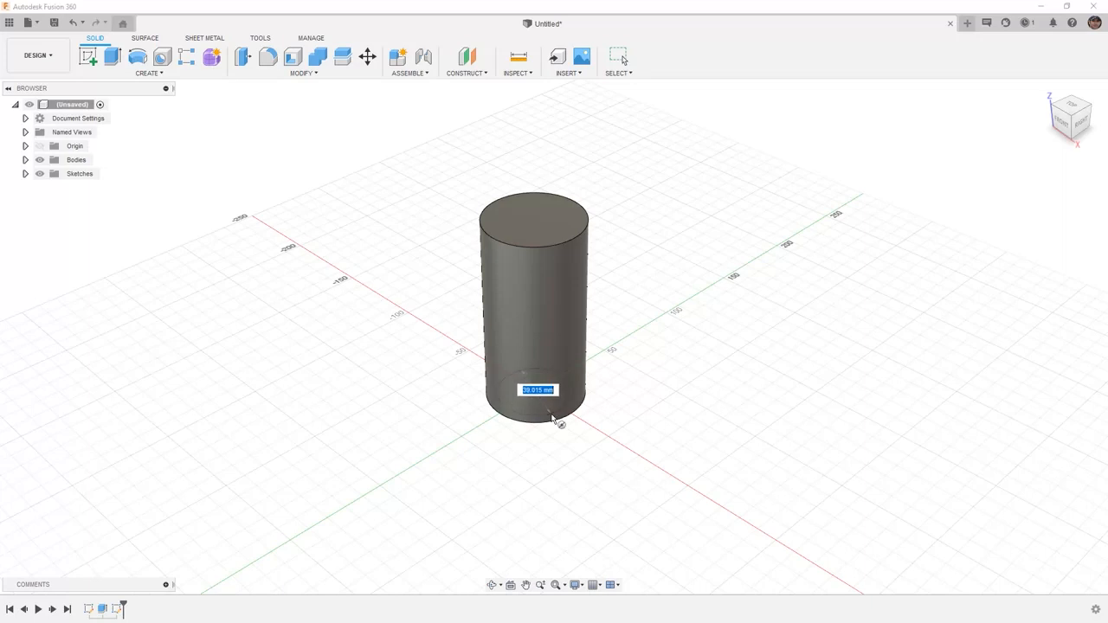
pyautogui.write('50')
pyautogui.press('Return')
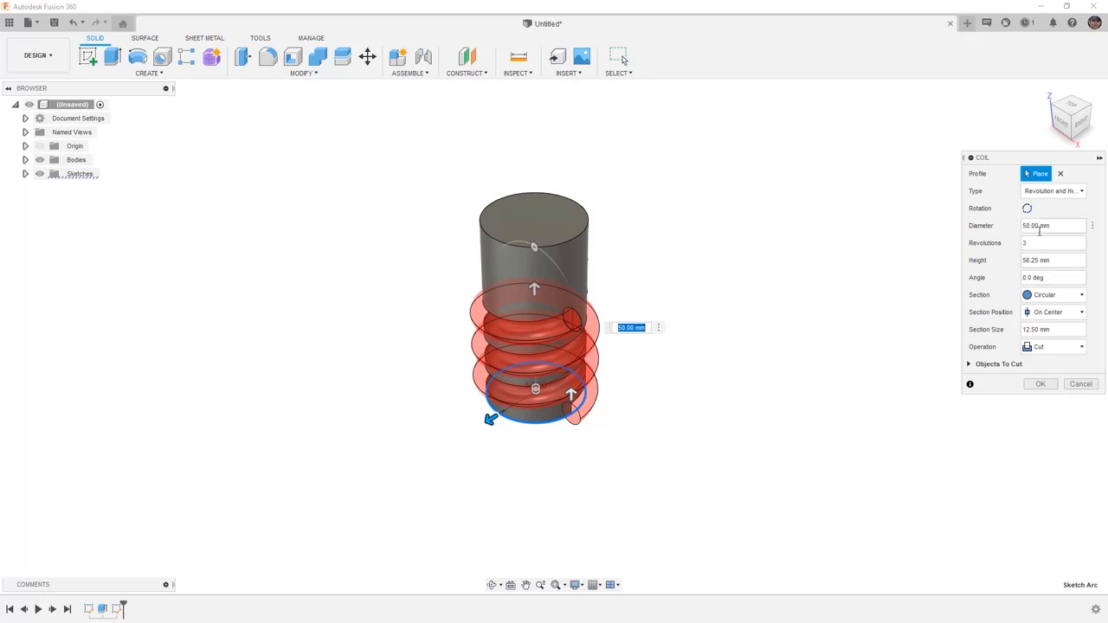
# Keep the coil type as Revolution and Height, and set 6 revolutions and a height of 95 mm.
pyautogui.click(1069, 191)
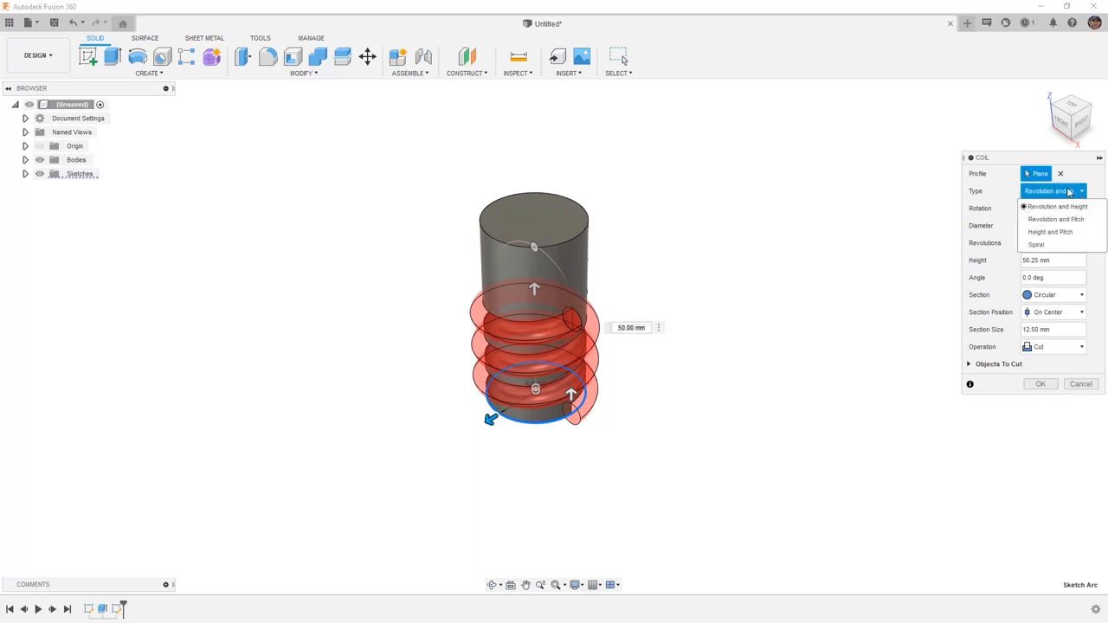
pyautogui.click(1009, 208)
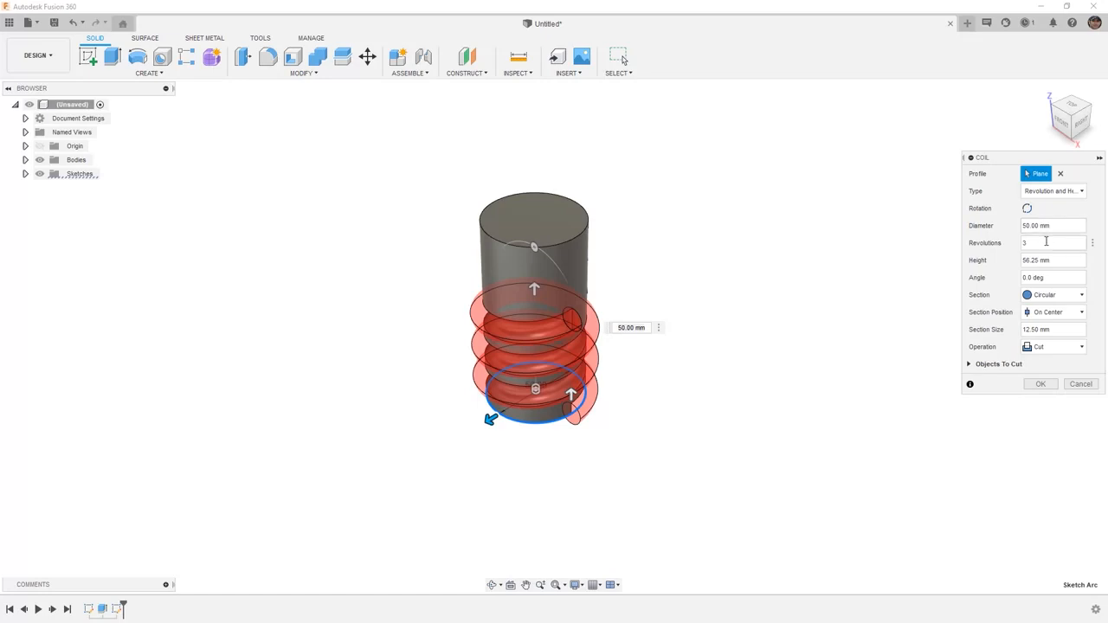
pyautogui.moveTo(1057, 243); pyautogui.dragTo(1006, 247)
pyautogui.write('6')
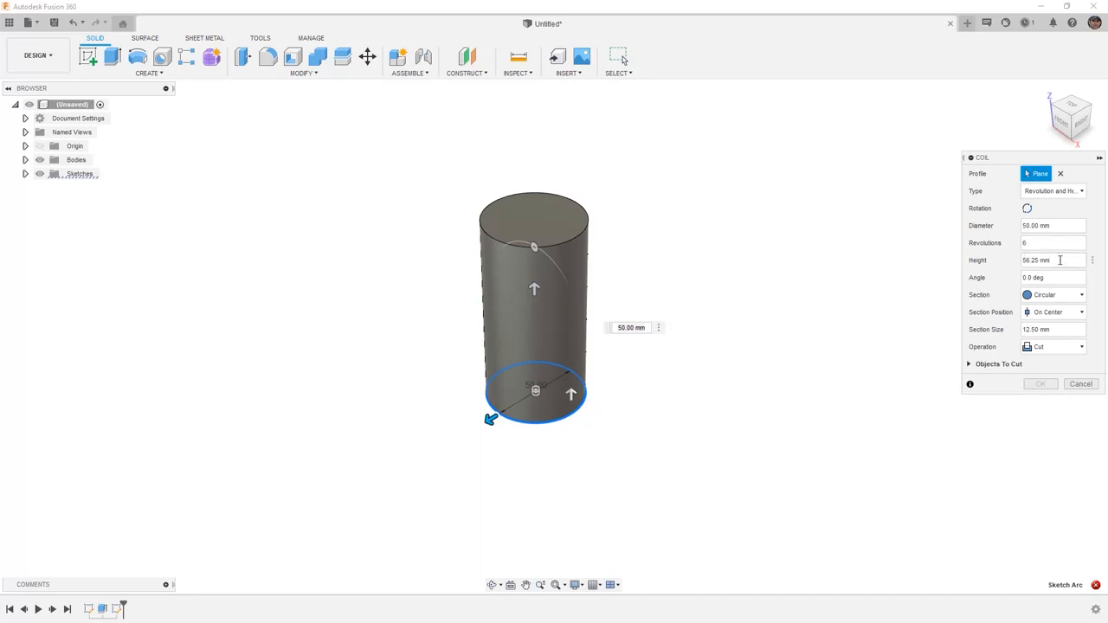
pyautogui.moveTo(1060, 260); pyautogui.dragTo(1014, 264)
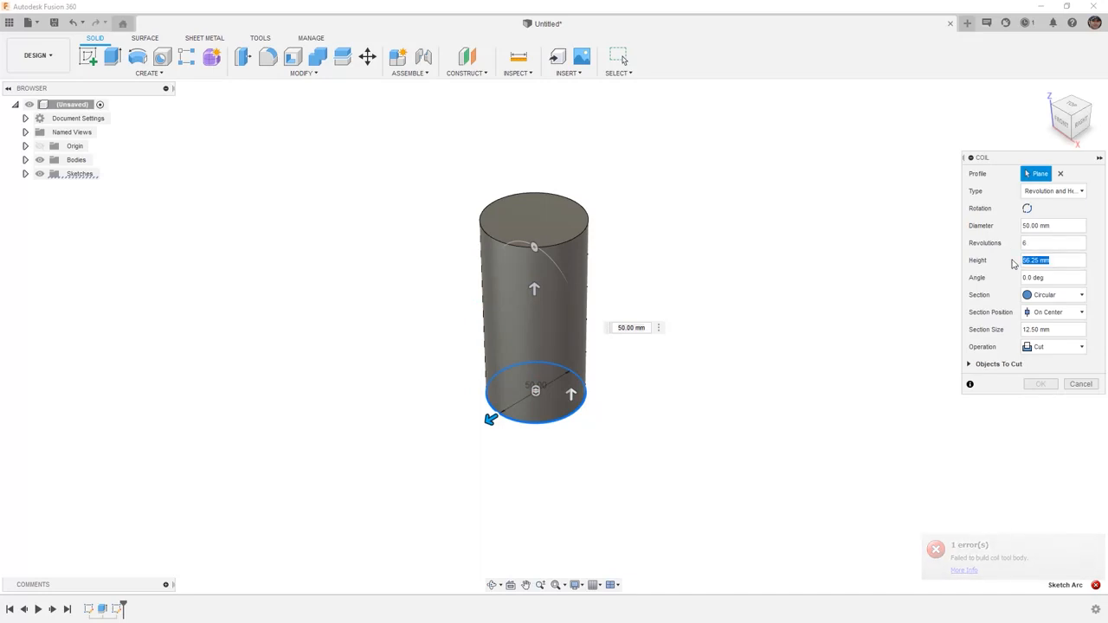
pyautogui.write('95')
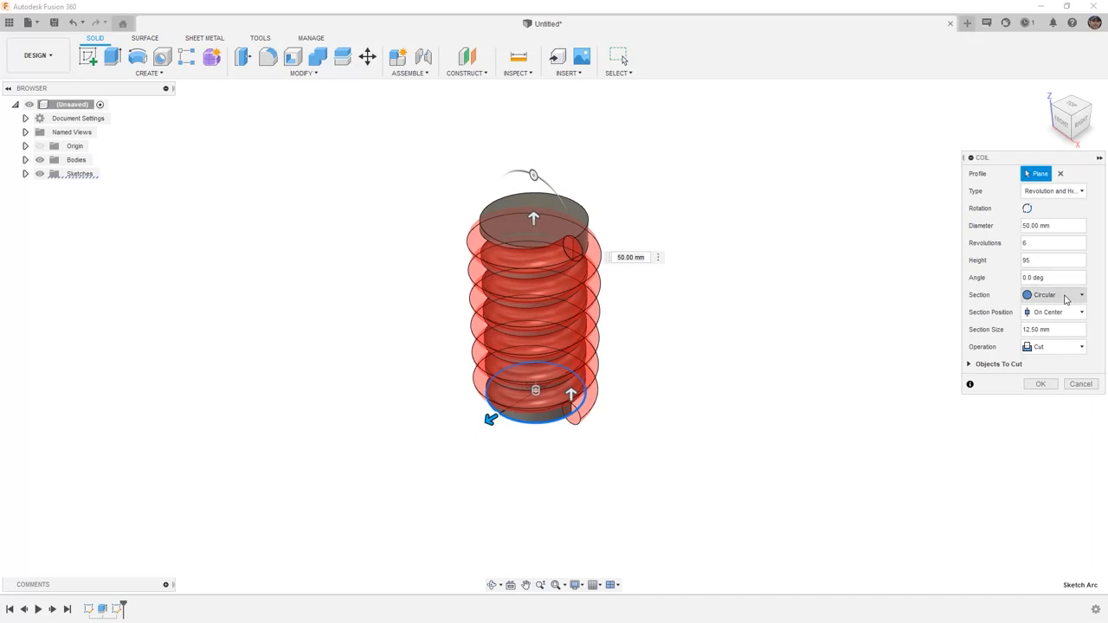
# Set the coil's section to Triangular (Internal) with a section size of 5 mm.
pyautogui.click(1081, 295)
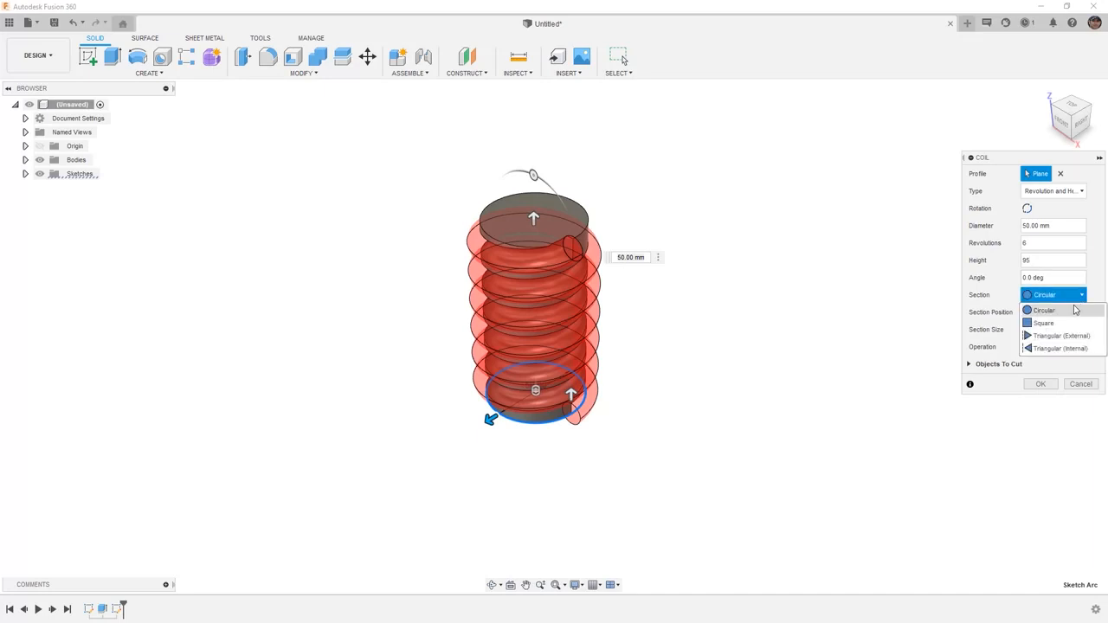
pyautogui.click(1061, 348)
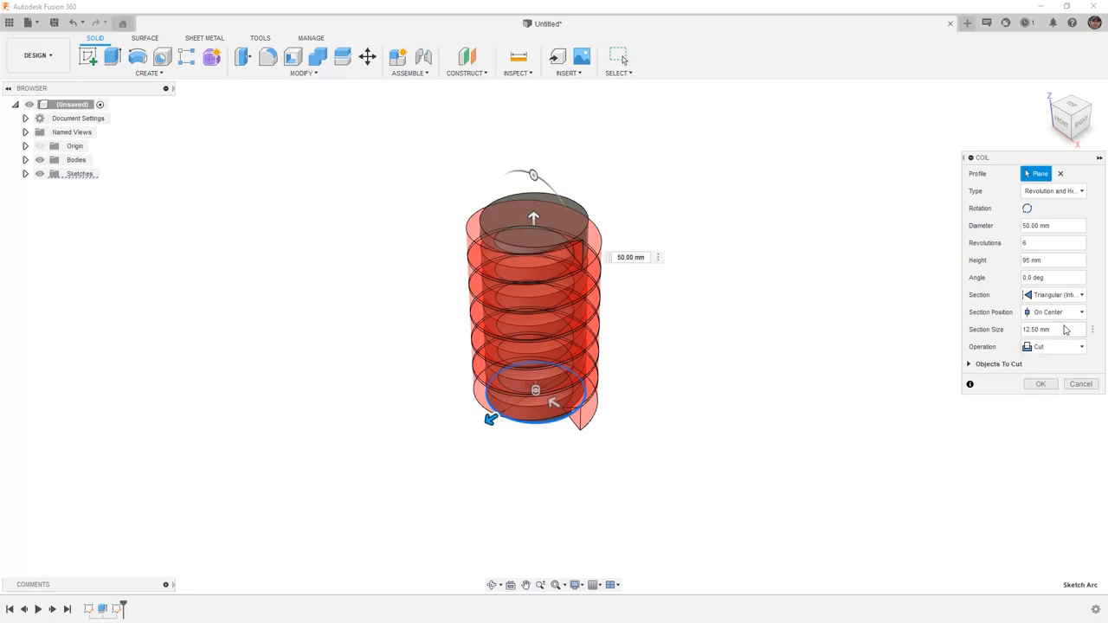
pyautogui.moveTo(1063, 330); pyautogui.dragTo(998, 334)
pyautogui.write('5')
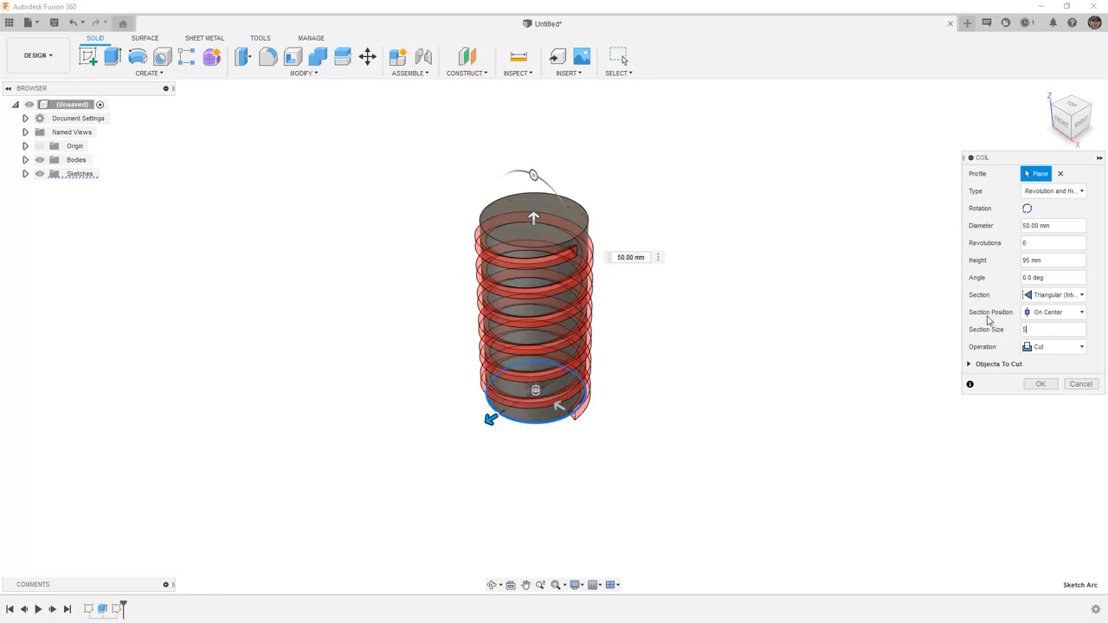
# Set the coil's operation to New Body and create the coil.
pyautogui.click(1050, 350)
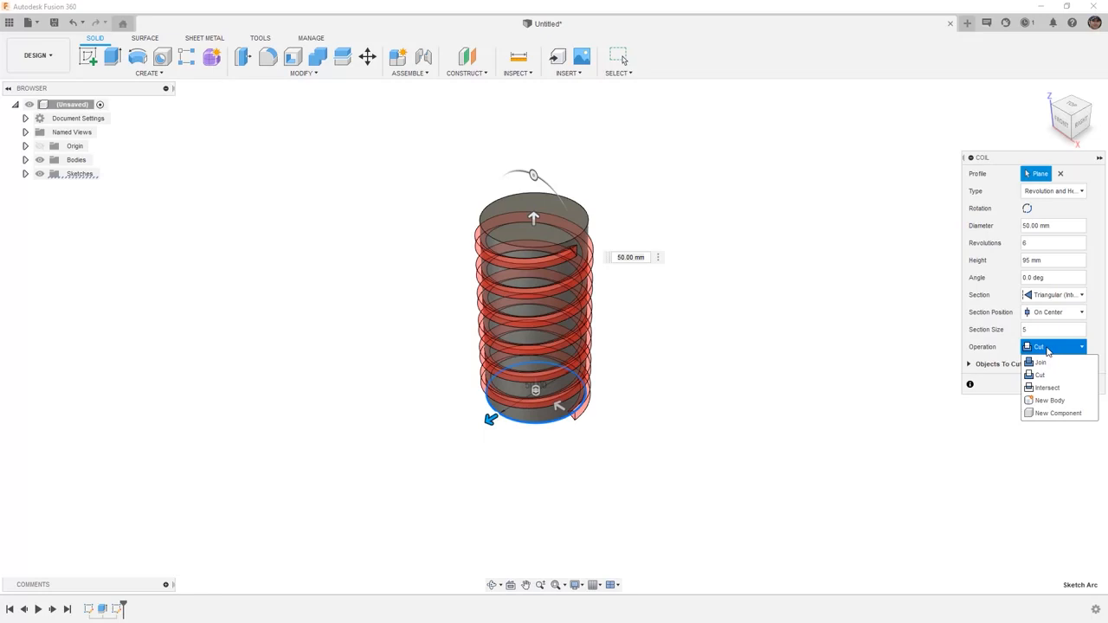
pyautogui.click(1051, 400)
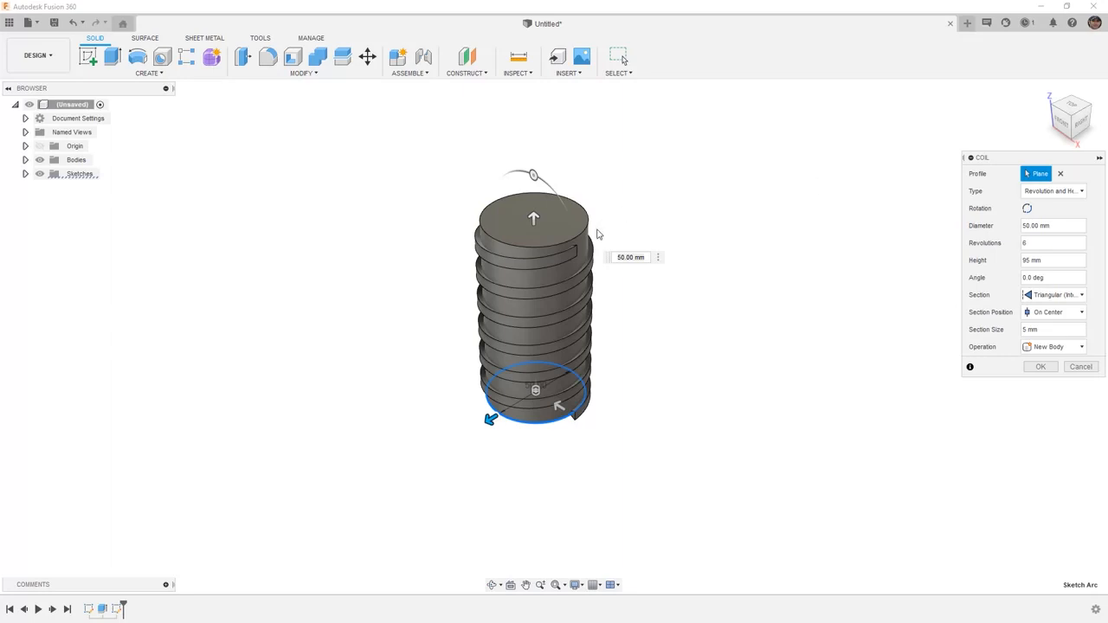
pyautogui.click(1043, 367)
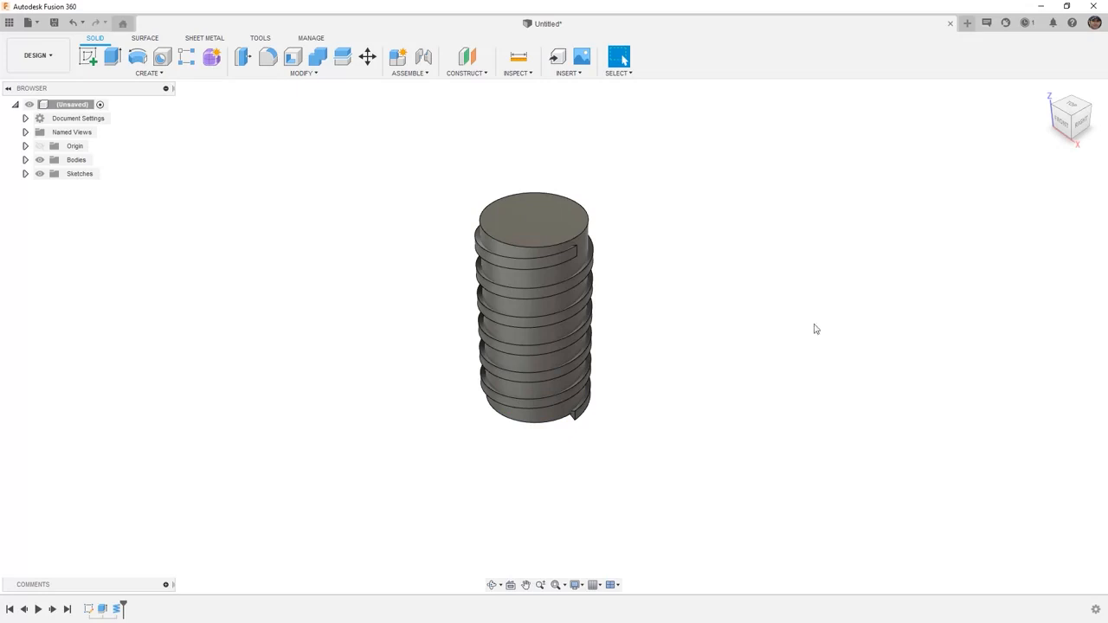
# Rename the coil's body, Body2, as Coil Body.
pyautogui.click(25, 160)
pyautogui.click(85, 188)
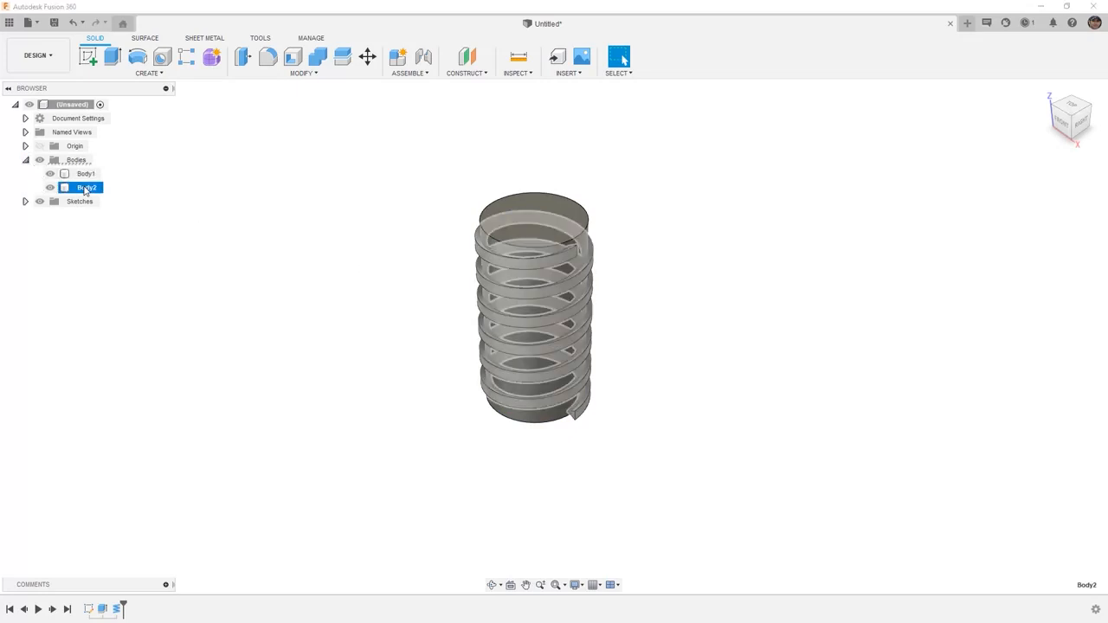
pyautogui.doubleClick(85, 188)
pyautogui.write('C')
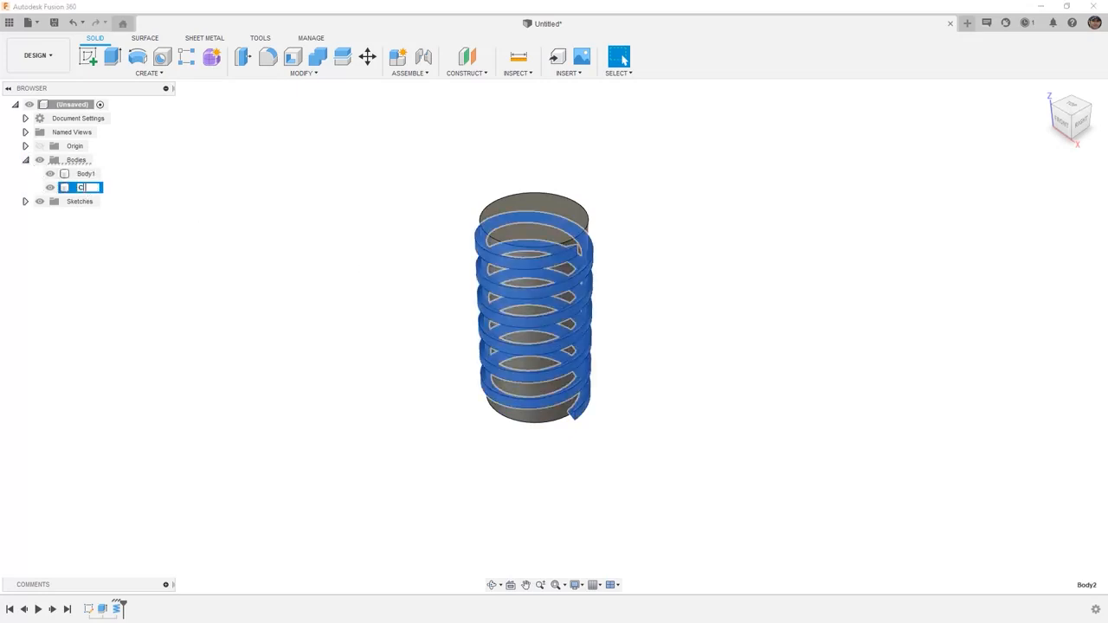
pyautogui.write('oil Body')
pyautogui.press('Return')
pyautogui.click(265, 309)
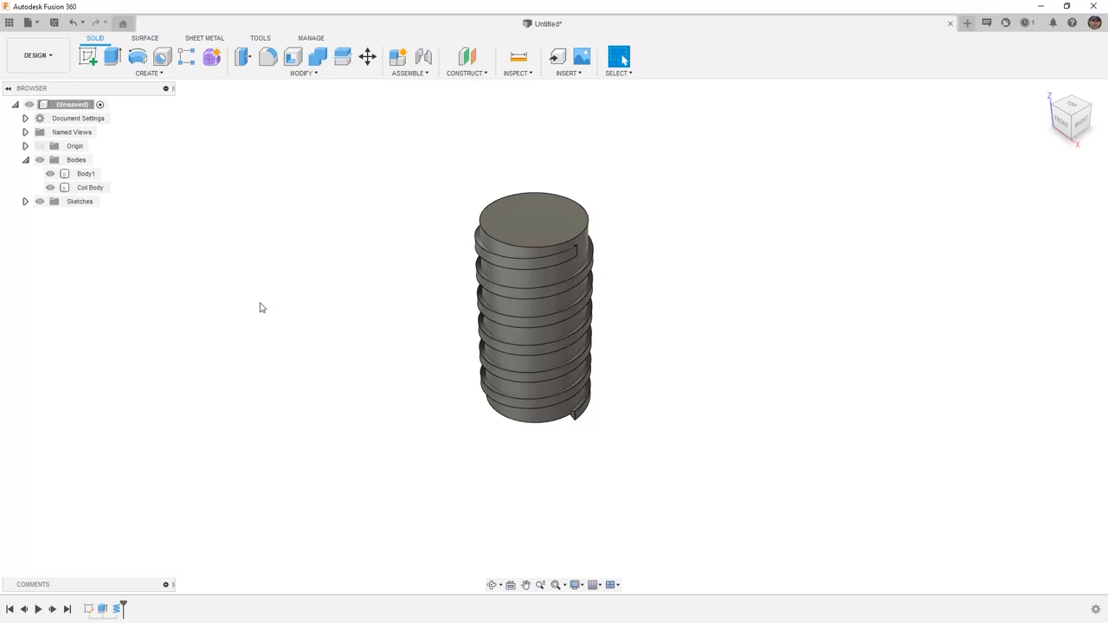
# Check the coil's lower end against the cylinder's base and hide the cylinder body, Body1.
pyautogui.keyDown('shift'); pyautogui.moveTo(631, 448); pyautogui.dragTo(620, 399, button='middle'); pyautogui.keyUp('shift')
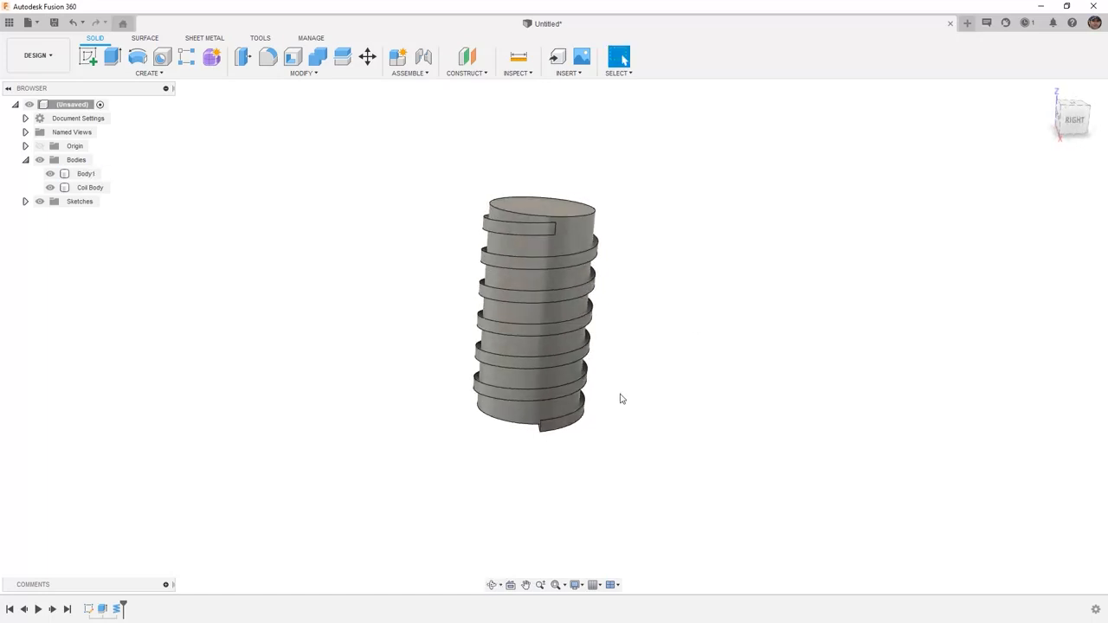
pyautogui.click(1073, 120)
pyautogui.scroll(10, 544, 391)
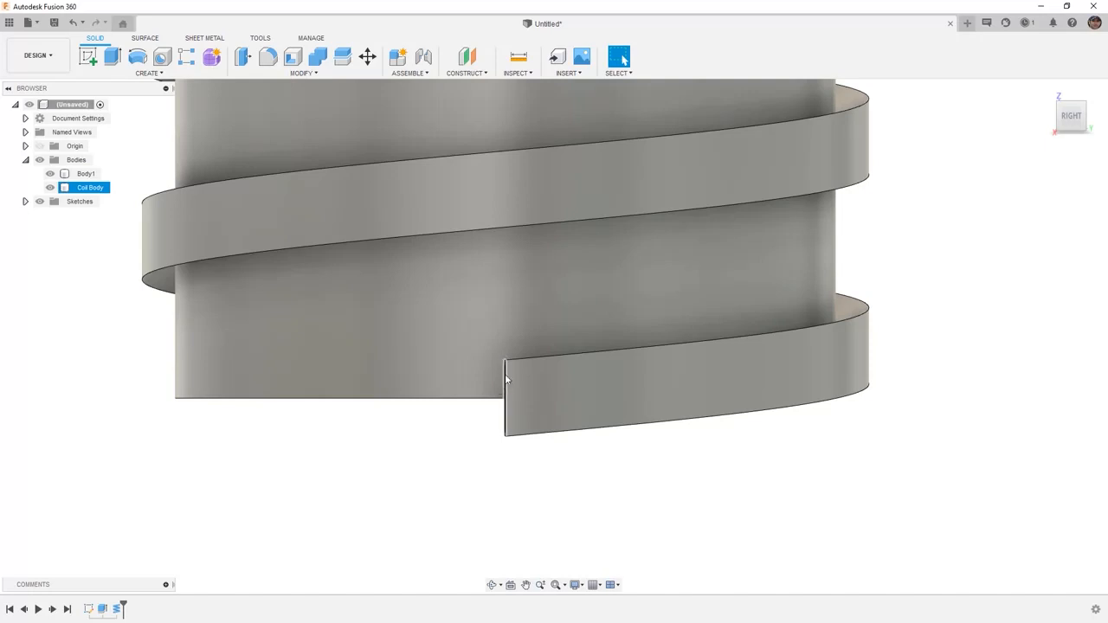
pyautogui.keyDown('shift'); pyautogui.moveTo(497, 428); pyautogui.dragTo(562, 413, button='middle'); pyautogui.keyUp('shift')
pyautogui.scroll(-5, 588, 383)
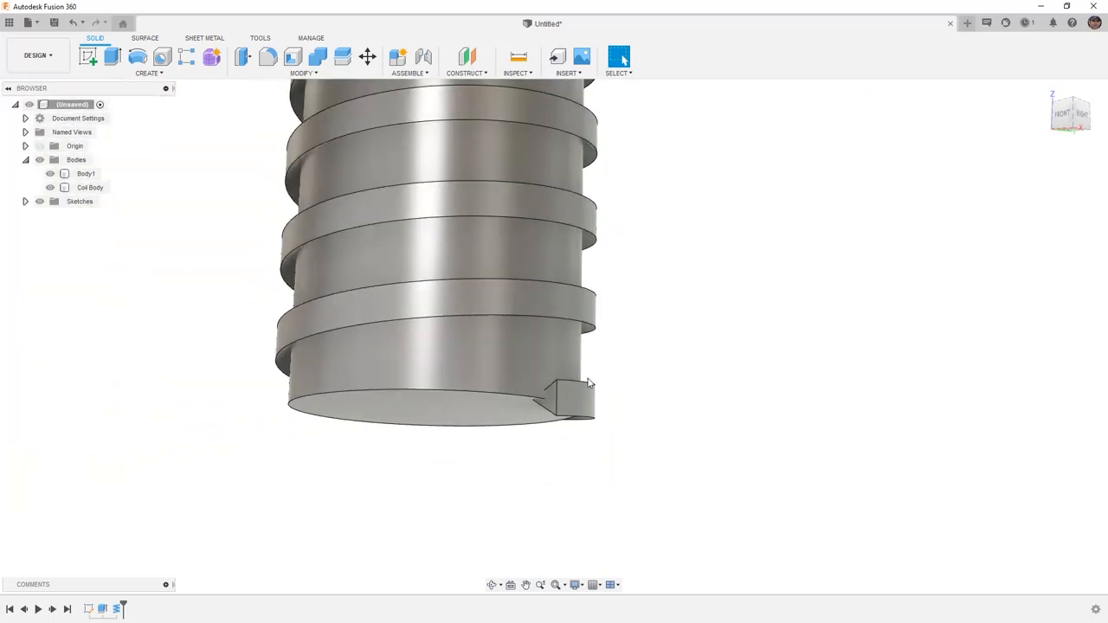
pyautogui.click(460, 395)
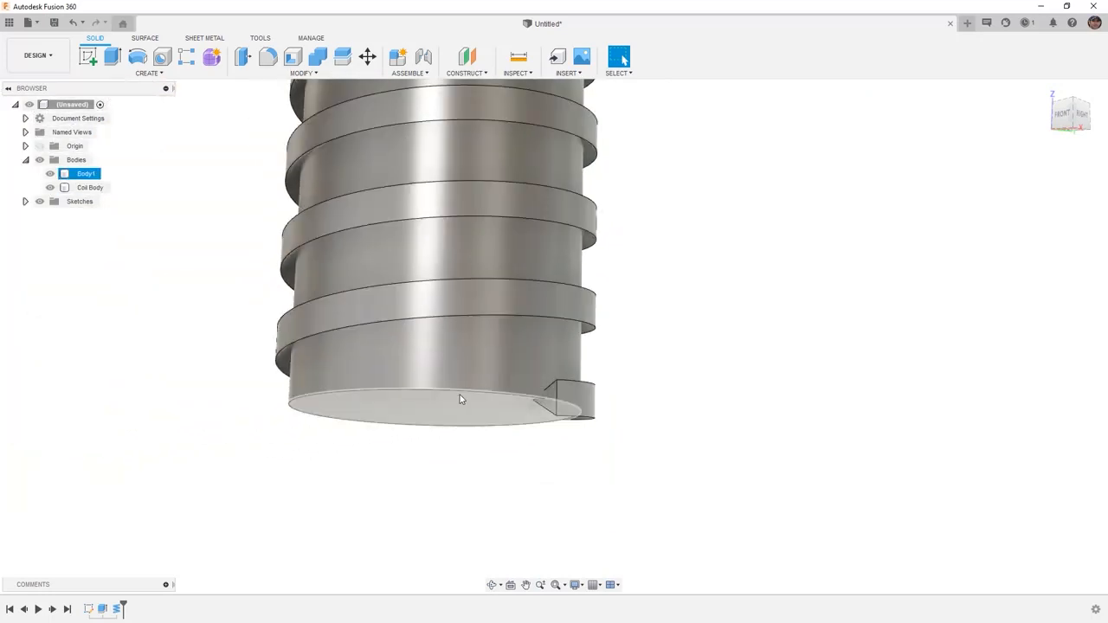
pyautogui.click(50, 174)
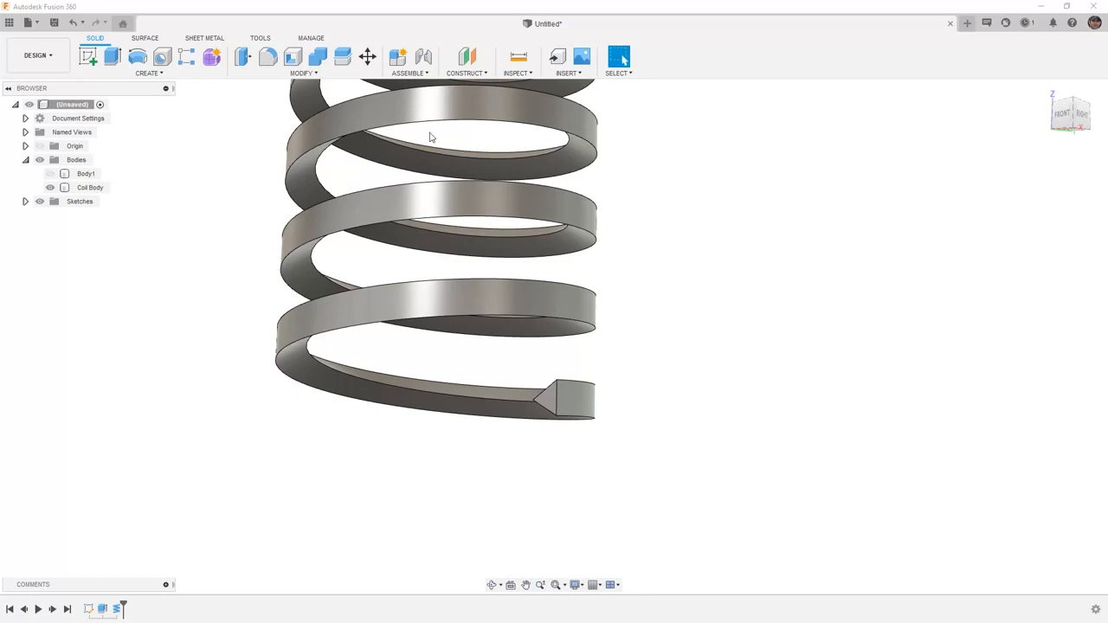
# Create a Plane Along Path on the coil's inner helical edge, at its lower end with a proportional distance of 0.00.
pyautogui.click(474, 74)
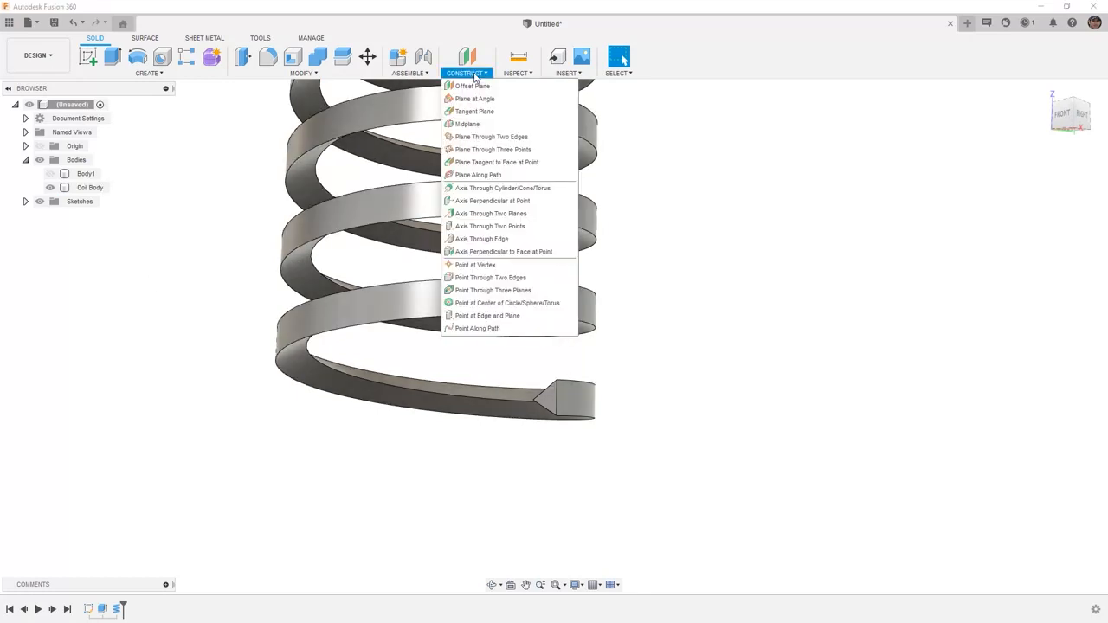
pyautogui.click(478, 175)
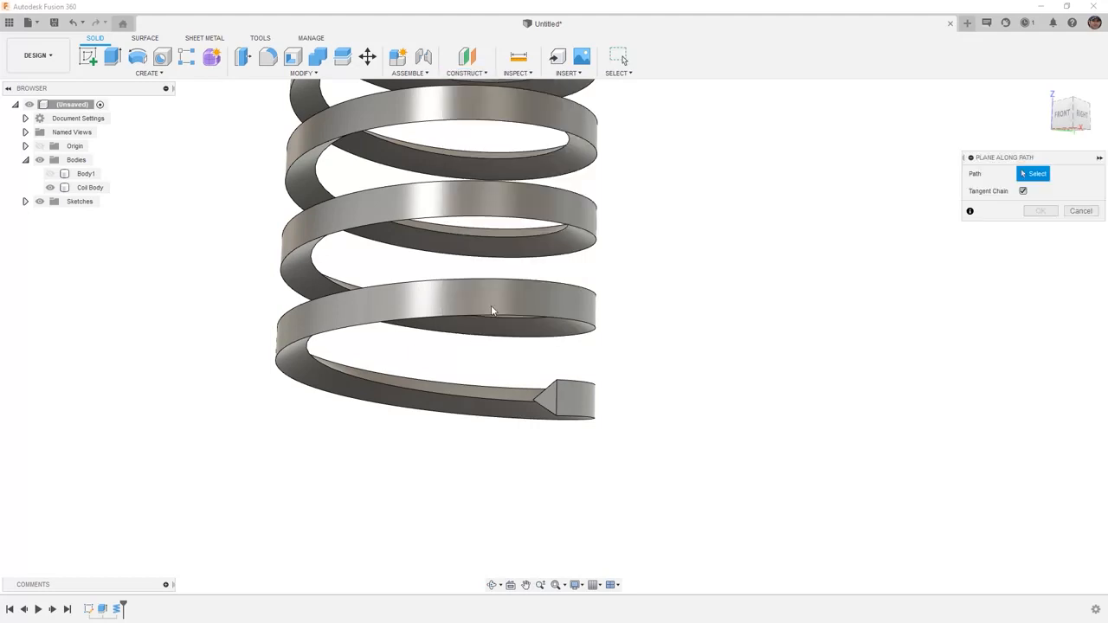
pyautogui.click(507, 399)
pyautogui.moveTo(494, 398); pyautogui.dragTo(532, 396)
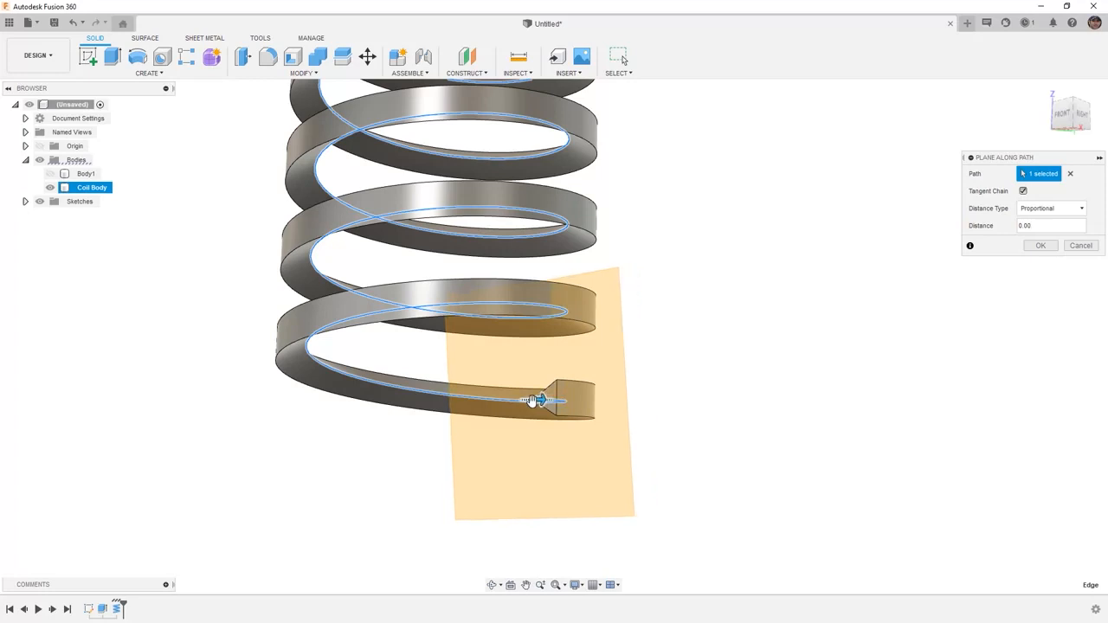
pyautogui.keyDown('shift'); pyautogui.moveTo(626, 384); pyautogui.dragTo(575, 400, button='middle'); pyautogui.keyUp('shift')
pyautogui.click(1057, 119)
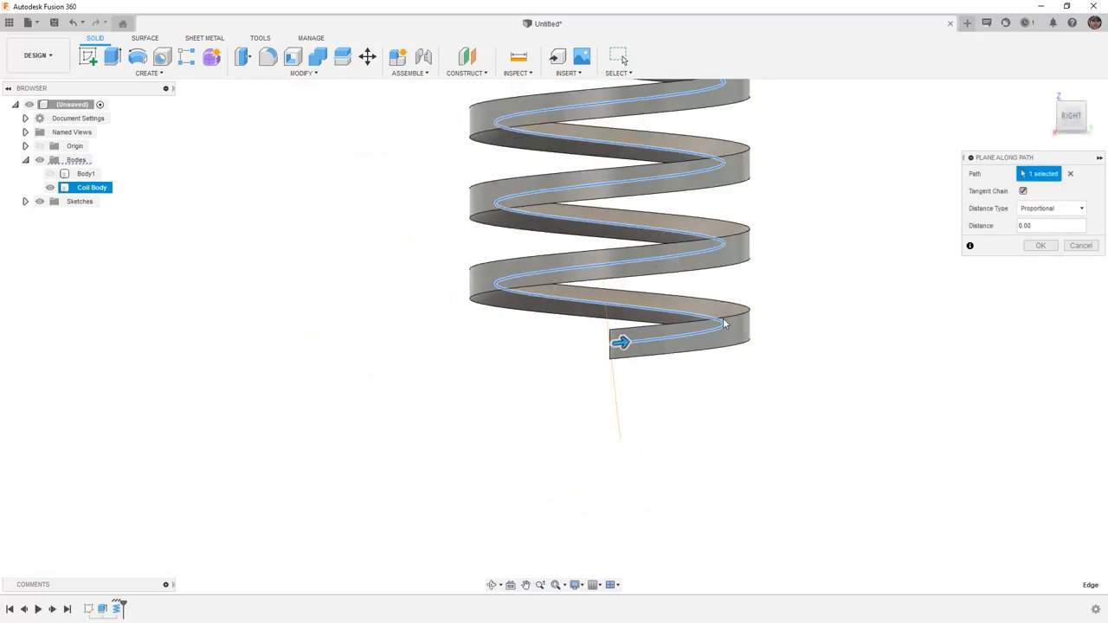
pyautogui.scroll(3, 616, 346)
pyautogui.scroll(1, 613, 355)
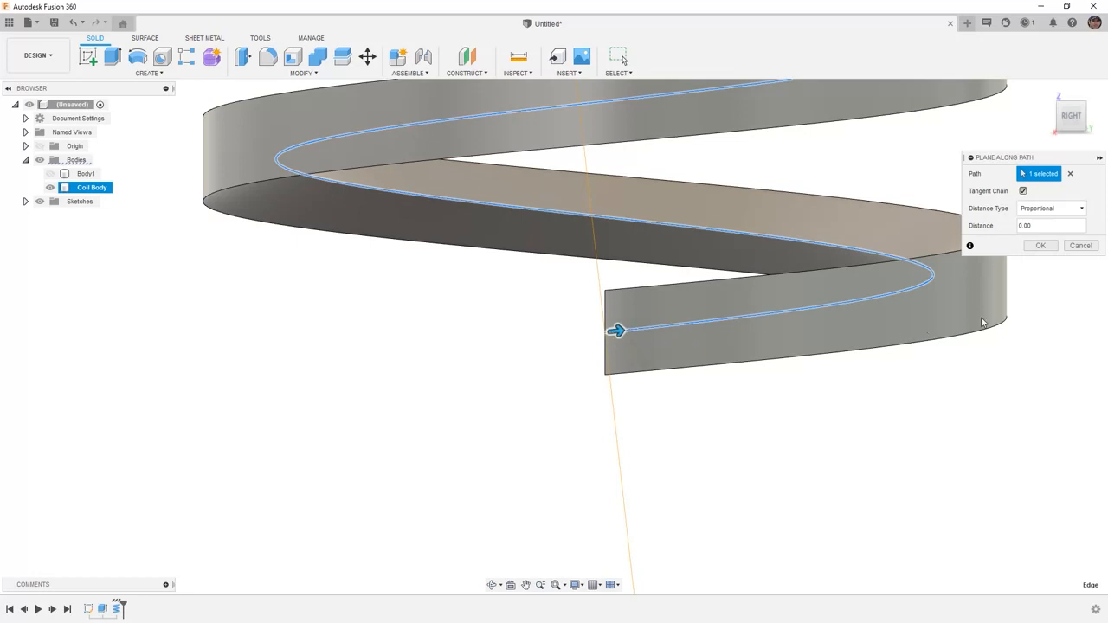
pyautogui.click(1042, 245)
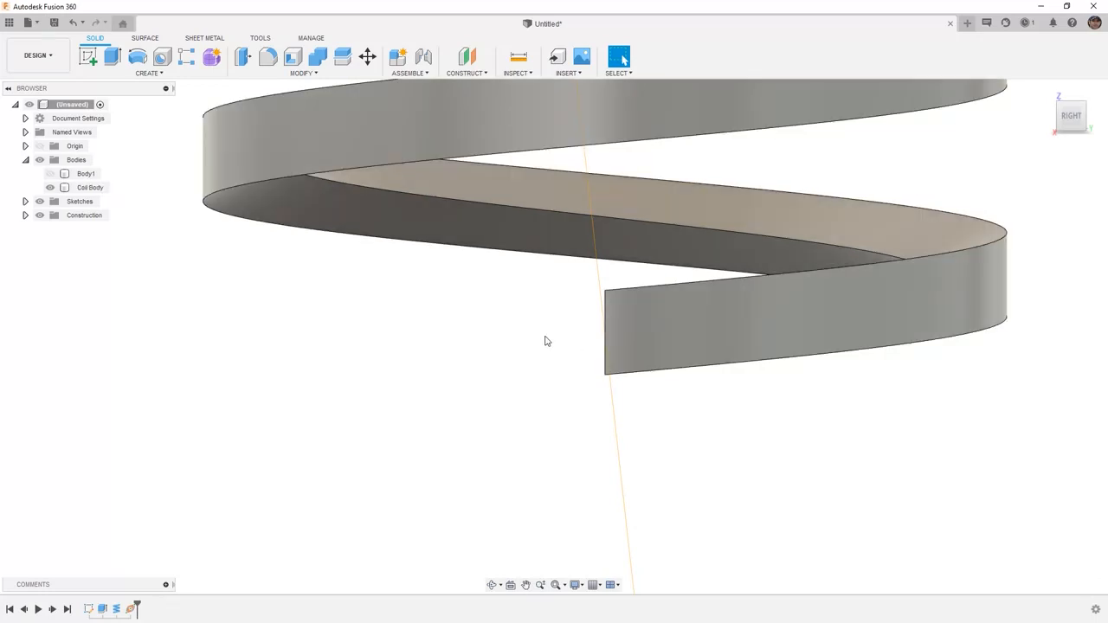
# With the coil's inner helical edge selected, hide Coil Body and show the cylinder body, Body1.
pyautogui.scroll(-2, 541, 340)
pyautogui.scroll(-1, 540, 339)
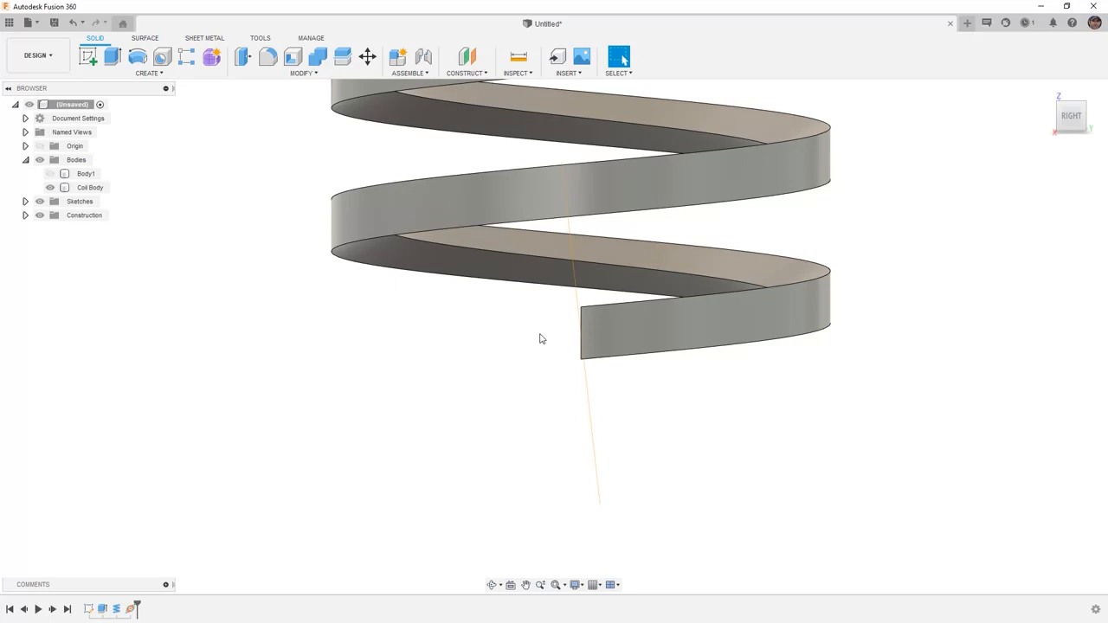
pyautogui.keyDown('shift'); pyautogui.moveTo(526, 344); pyautogui.dragTo(548, 356, button='middle'); pyautogui.keyUp('shift')
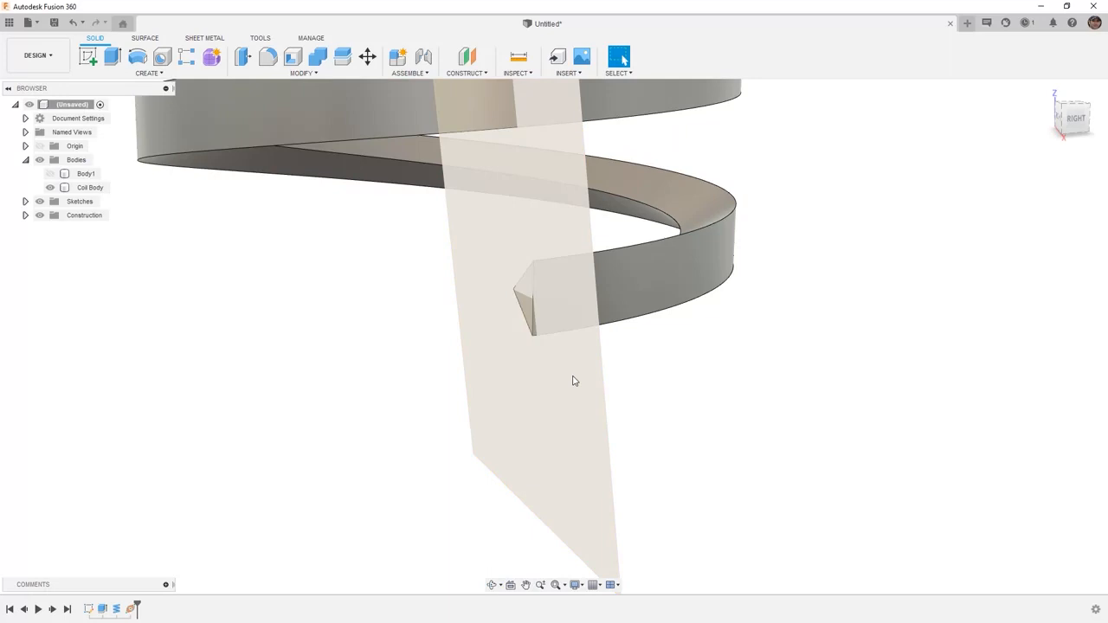
pyautogui.click(635, 201)
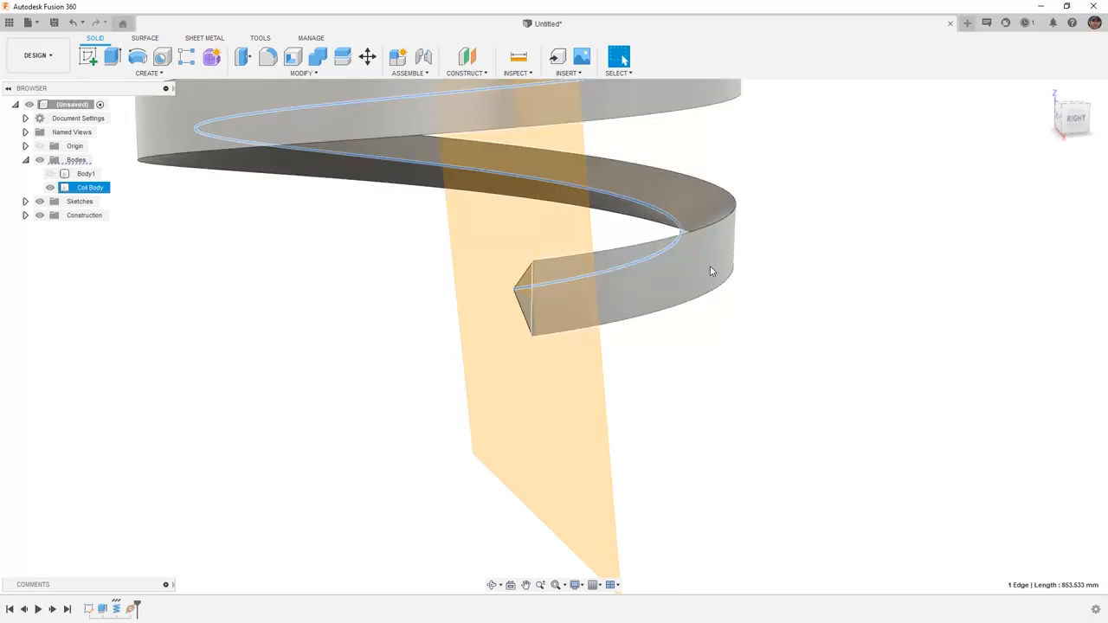
pyautogui.click(49, 190)
pyautogui.click(49, 188)
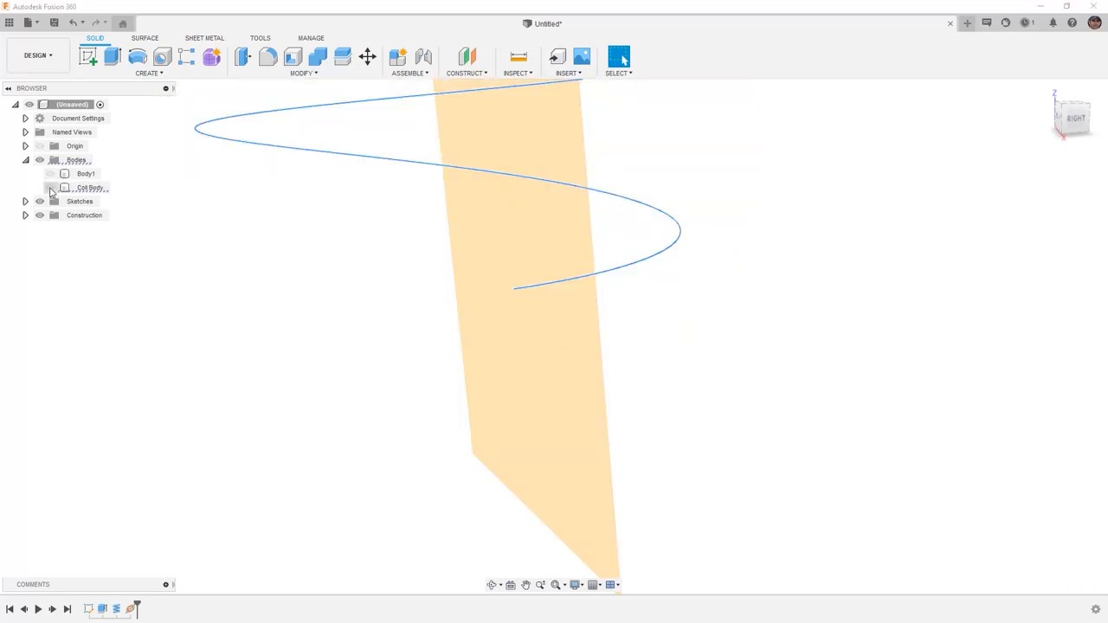
pyautogui.click(50, 174)
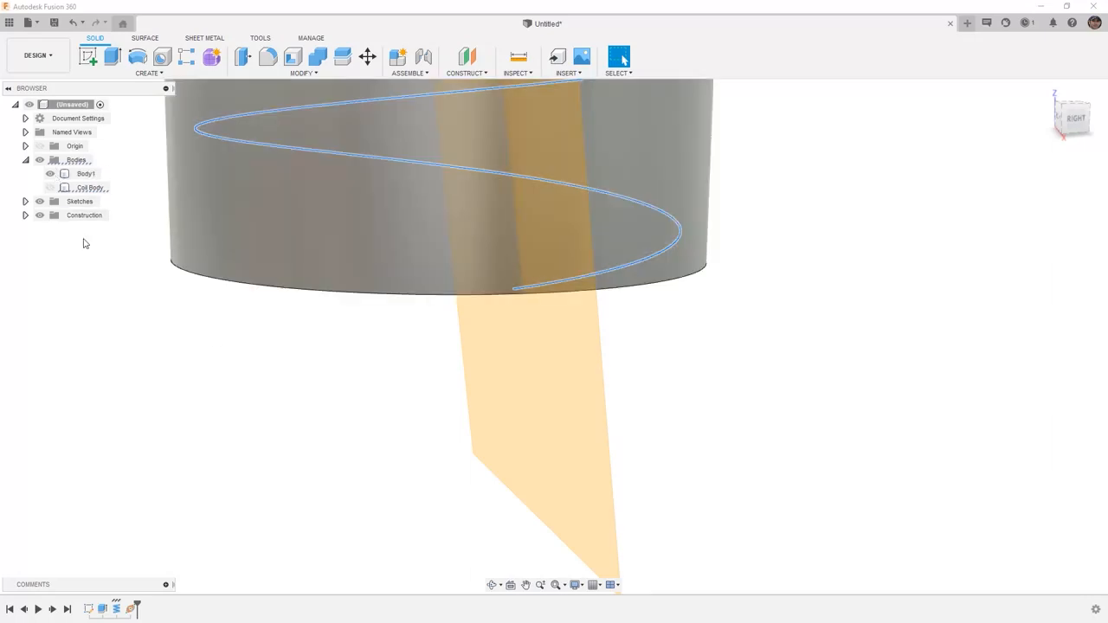
# Start a sketch on the construction plane at the lower end of the helical path.
pyautogui.rightClick(554, 407)
pyautogui.click(554, 463)
pyautogui.scroll(3, 509, 296)
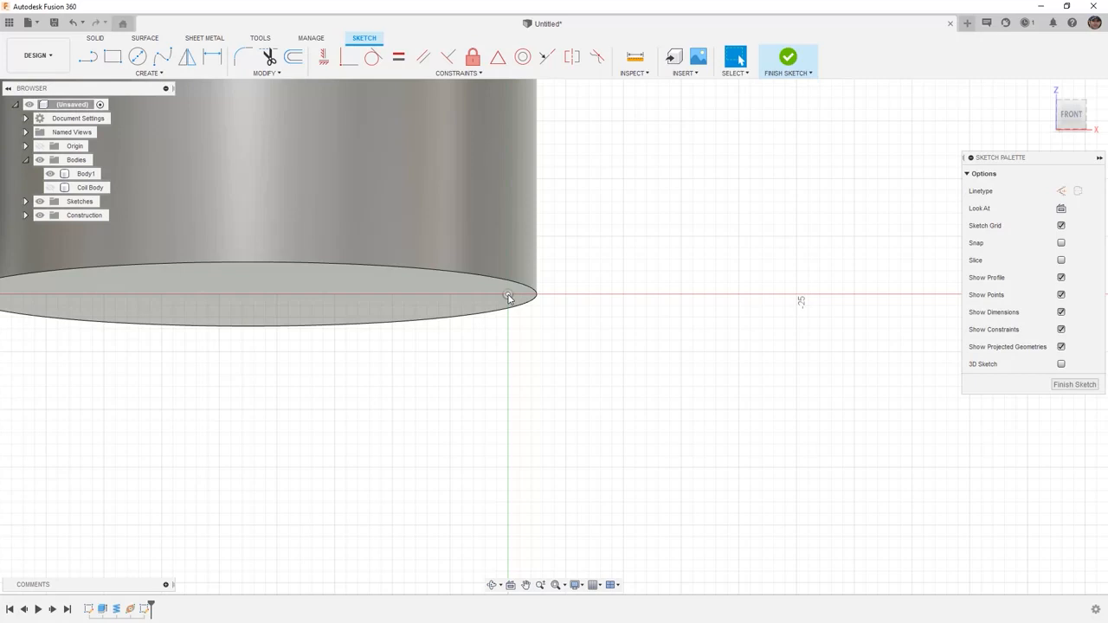
pyautogui.click(186, 76)
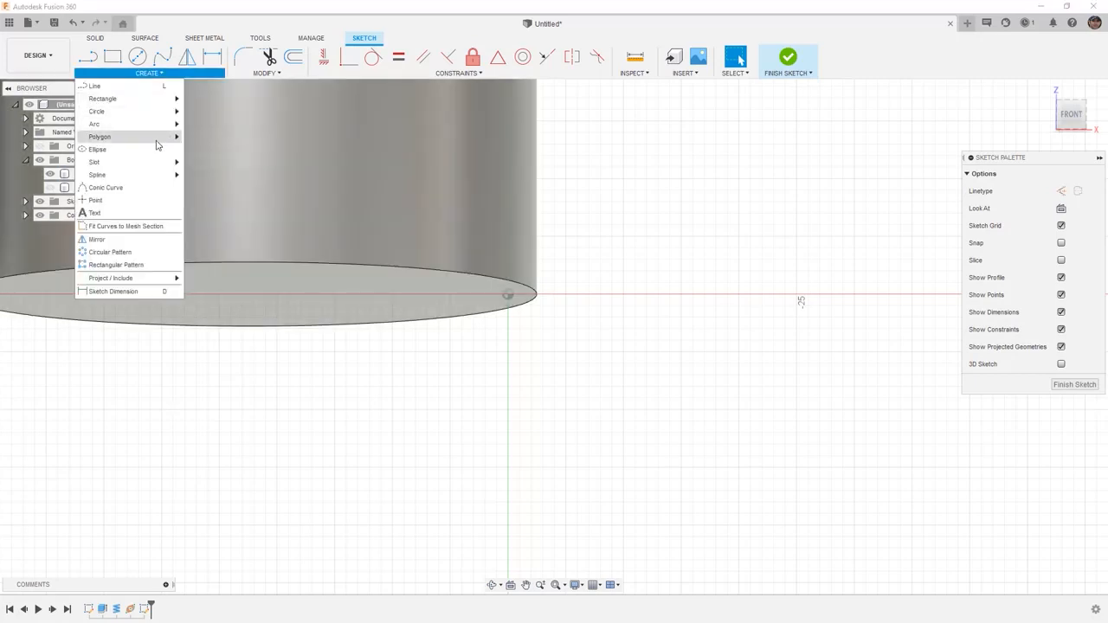
pyautogui.moveTo(157, 145)
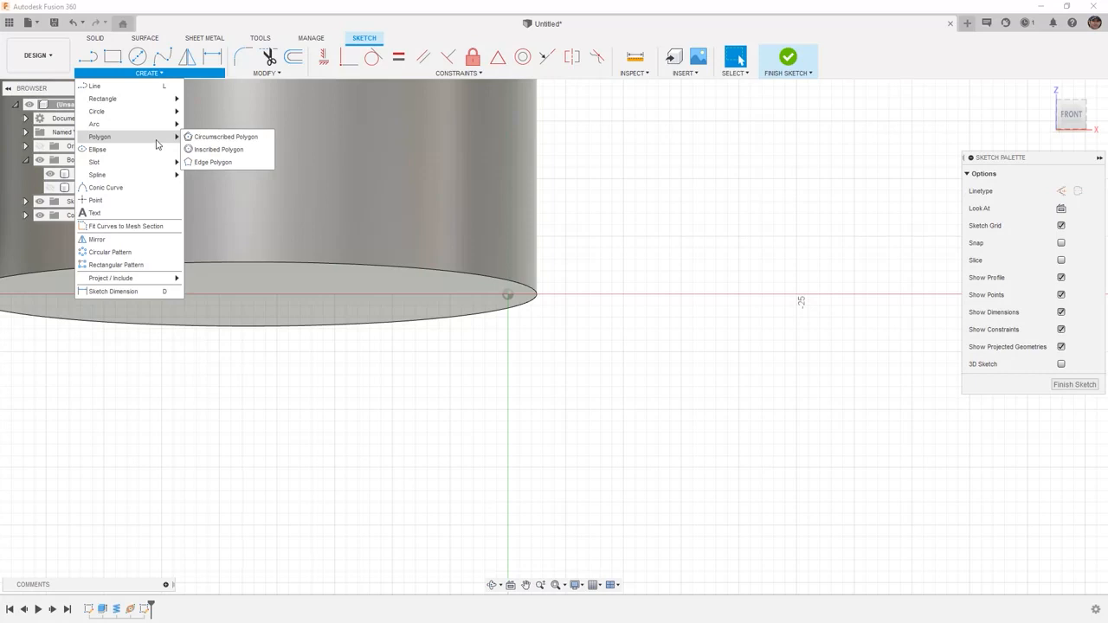
pyautogui.click(200, 140)
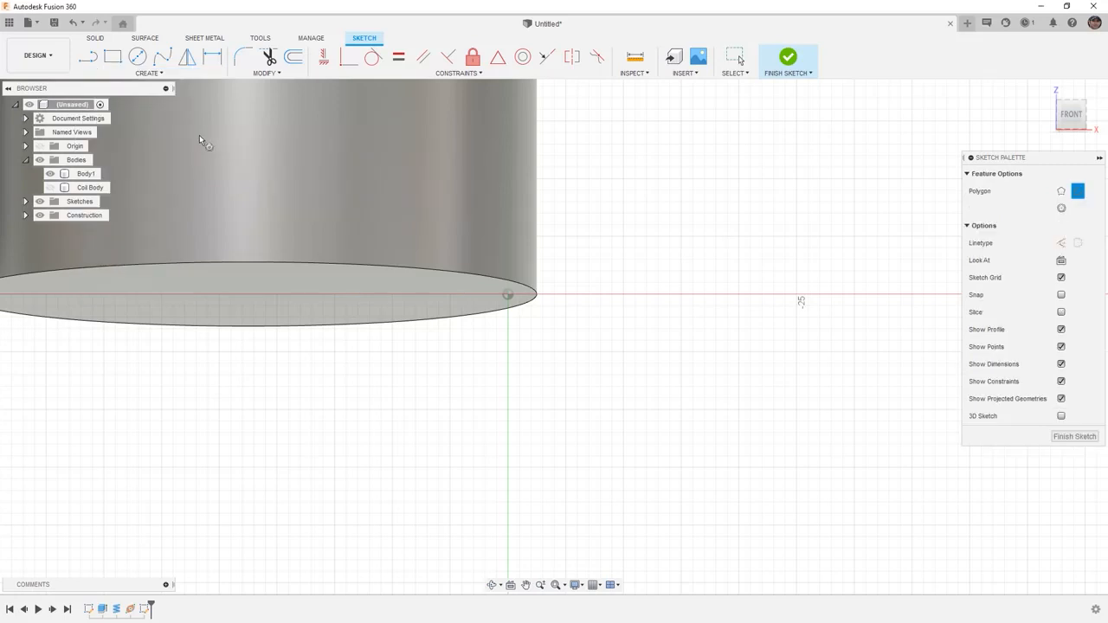
pyautogui.click(509, 297)
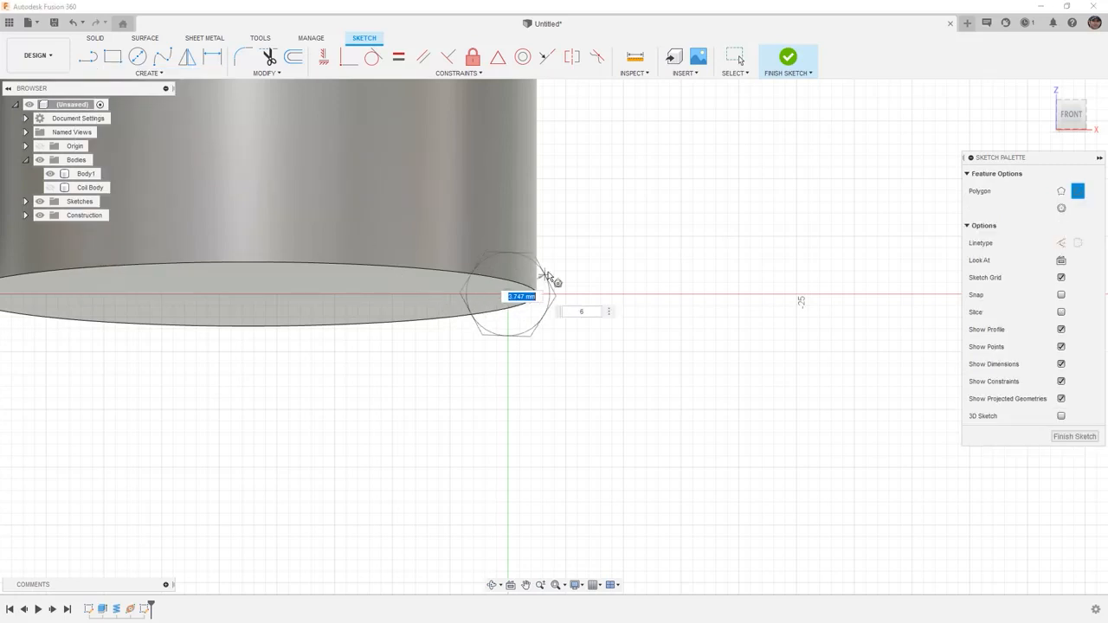
pyautogui.click(575, 277)
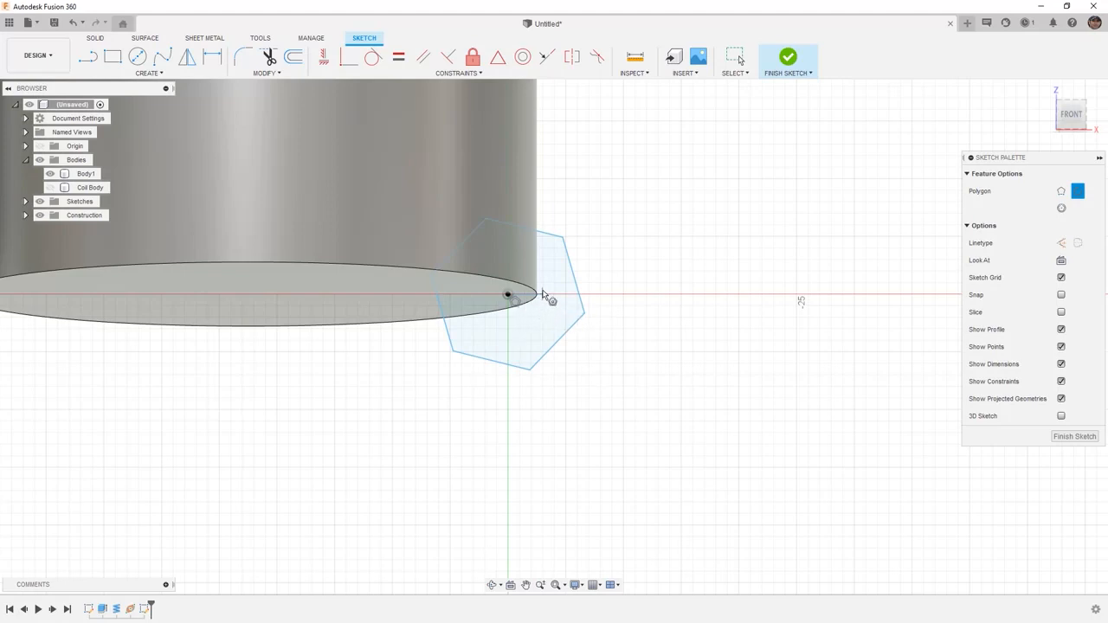
pyautogui.press('Escape')
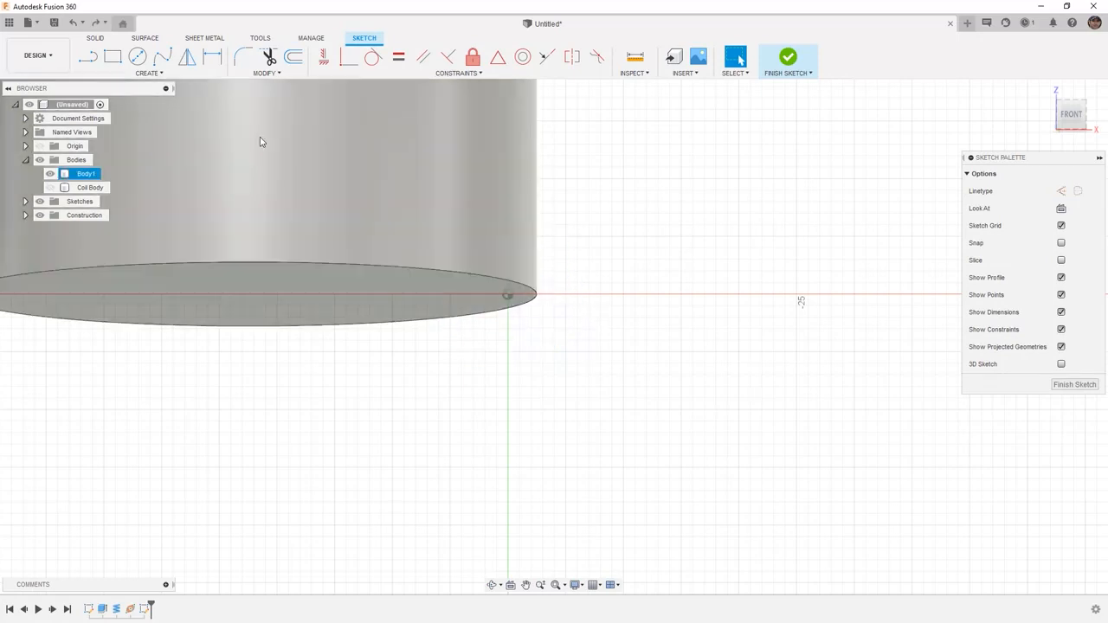
# Draw a three-sided circumscribed polygon centred on the helix start point, with its outer side vertical and about 20.6 mm long.
pyautogui.click(148, 73)
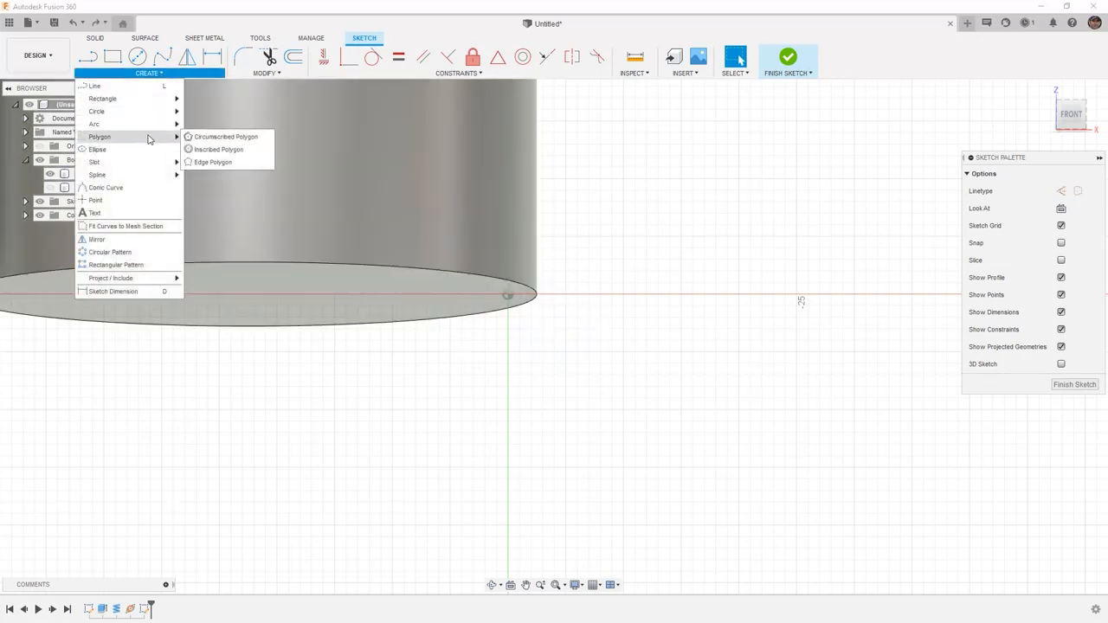
pyautogui.click(204, 137)
pyautogui.click(508, 295)
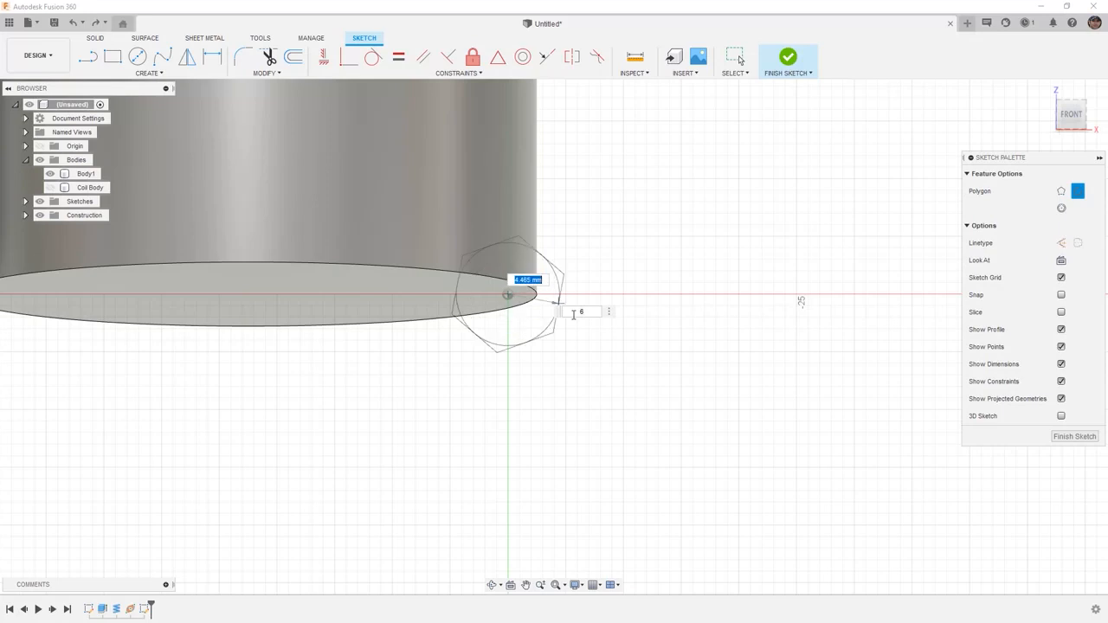
pyautogui.click(574, 311)
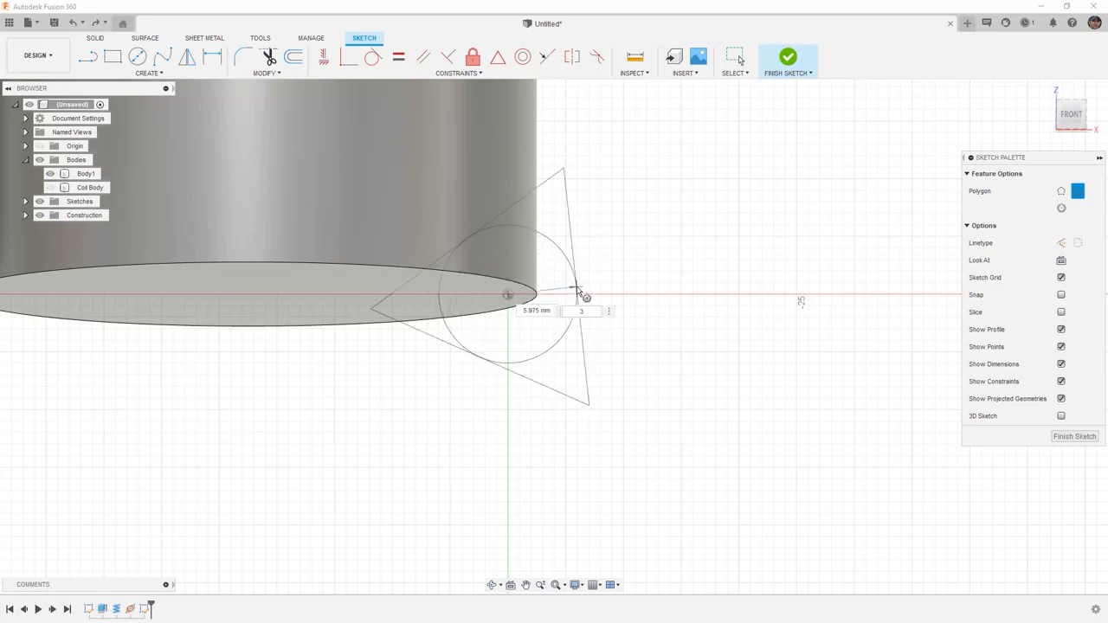
pyautogui.click(585, 296)
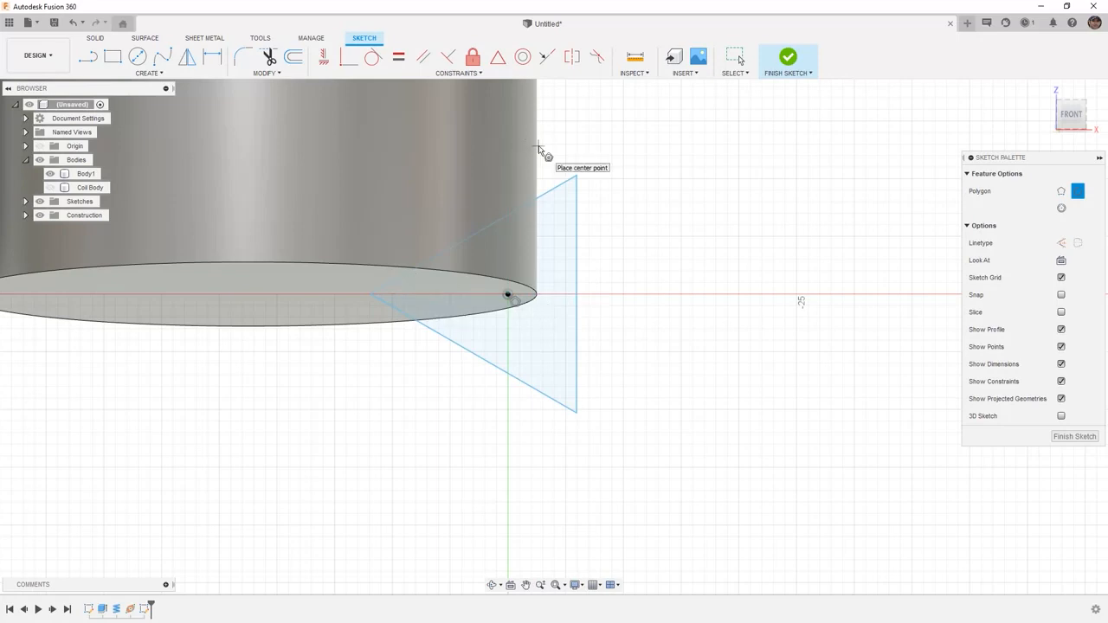
# Dimension the triangle's vertical outer side to 20 mm.
pyautogui.press('d')
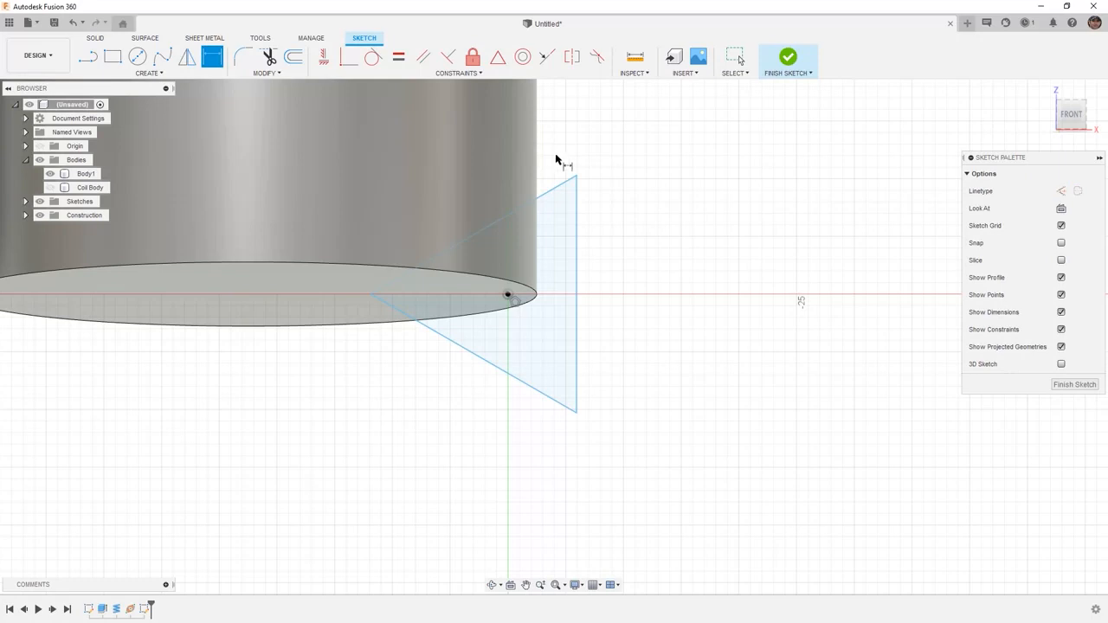
pyautogui.click(578, 211)
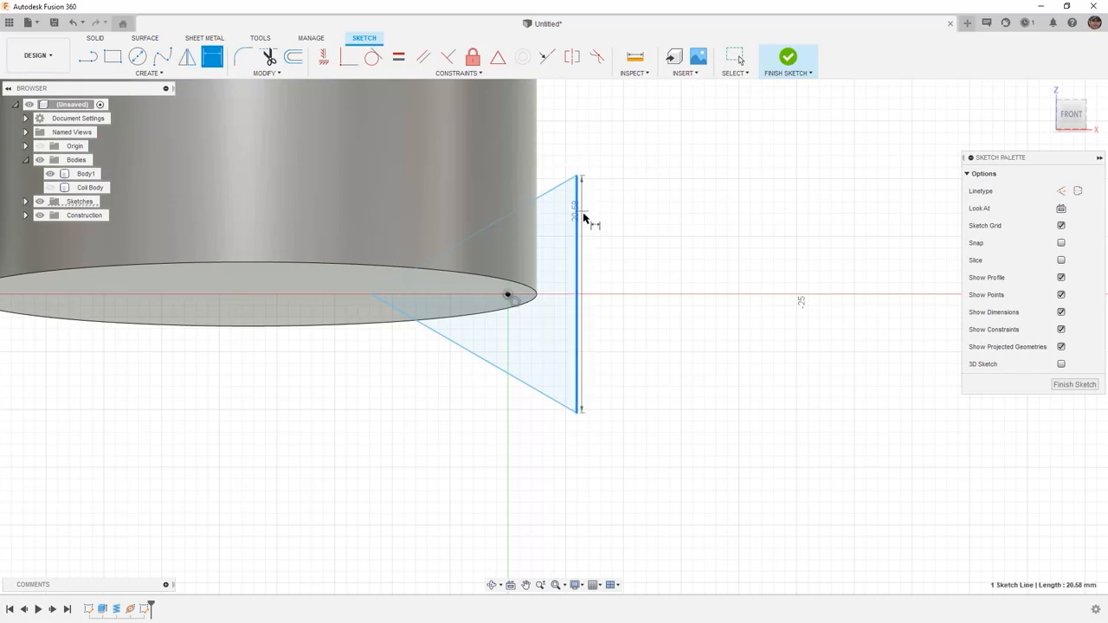
pyautogui.click(621, 256)
pyautogui.write('20')
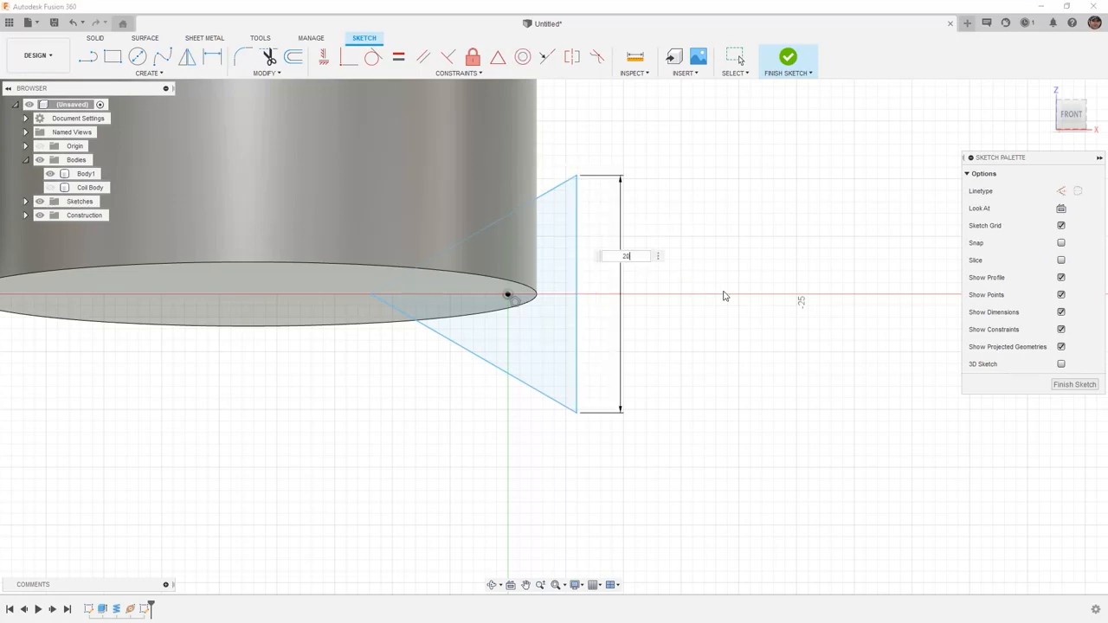
pyautogui.press('Return')
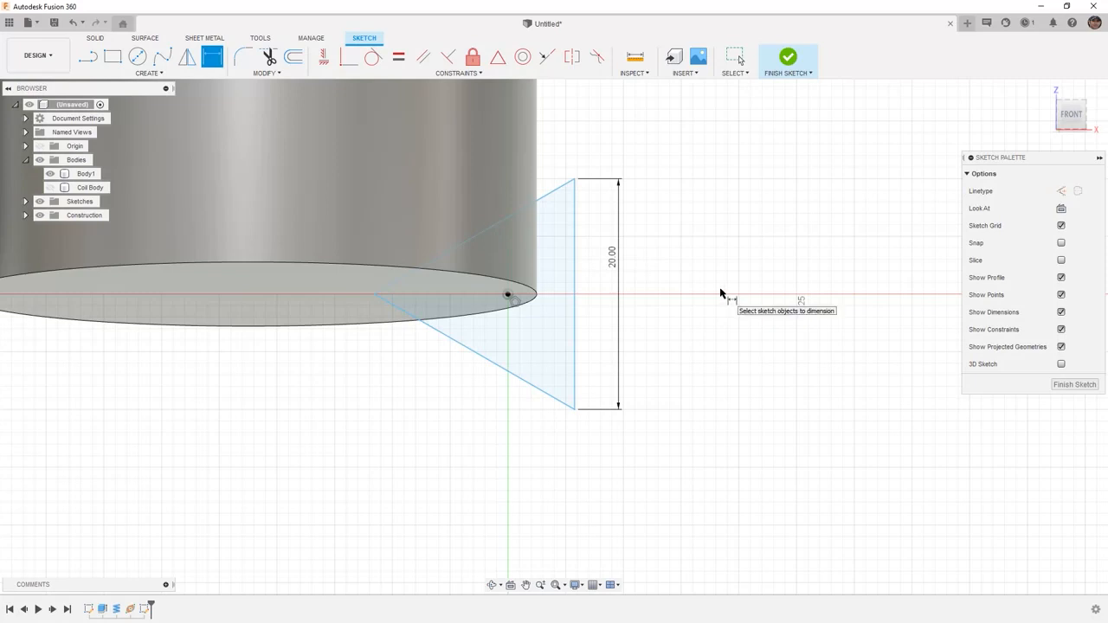
pyautogui.press('Escape')
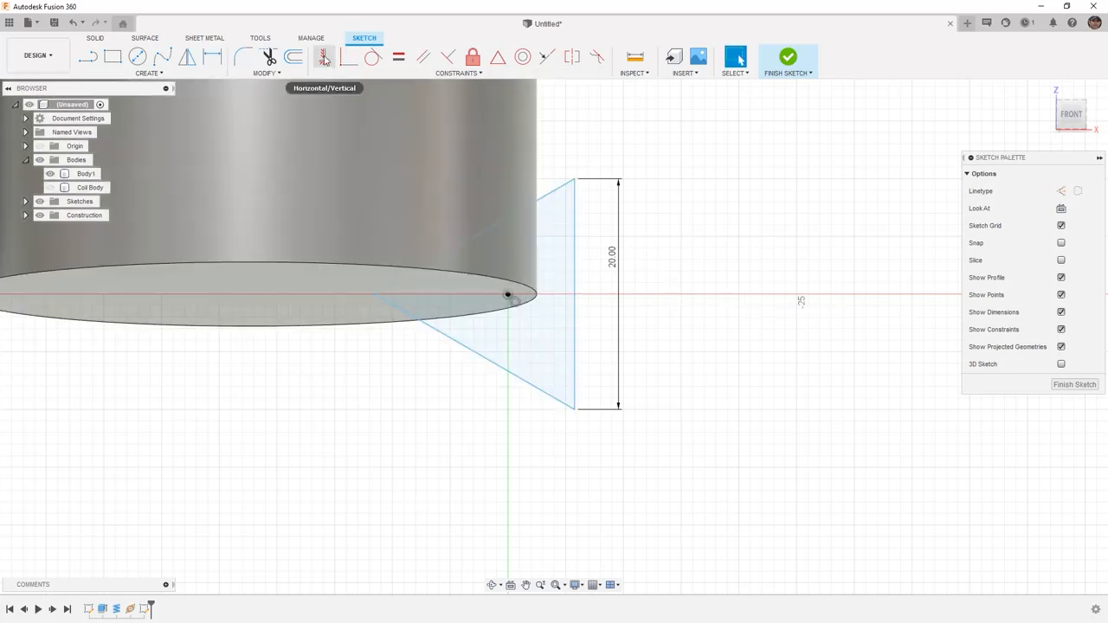
# Apply a Horizontal/Vertical constraint to the triangle's outer side and finish the sketch.
pyautogui.click(323, 59)
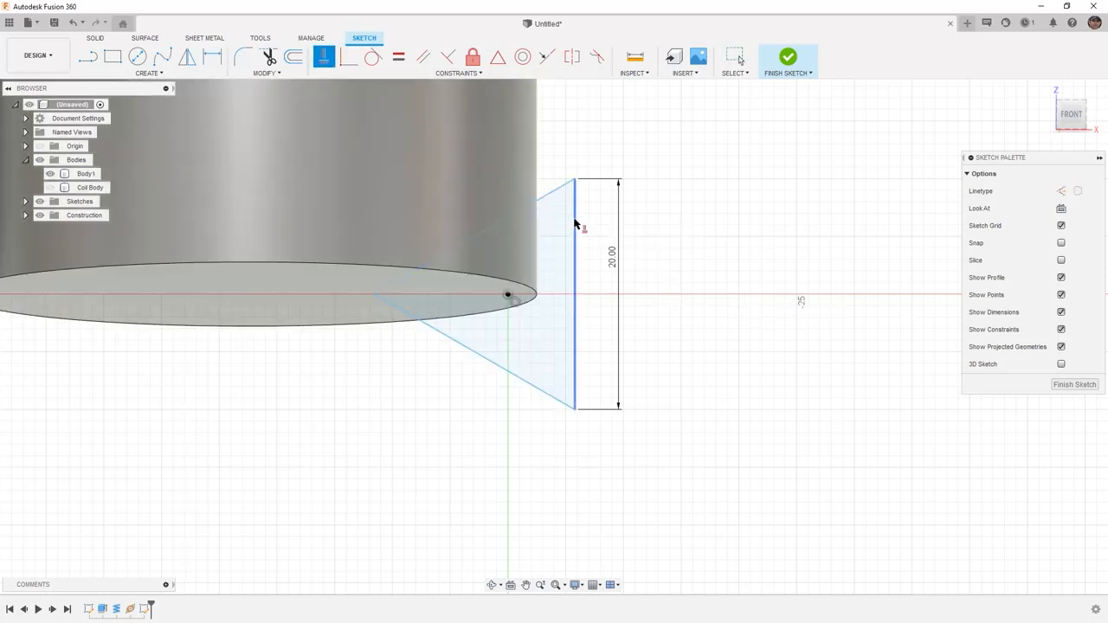
pyautogui.click(574, 223)
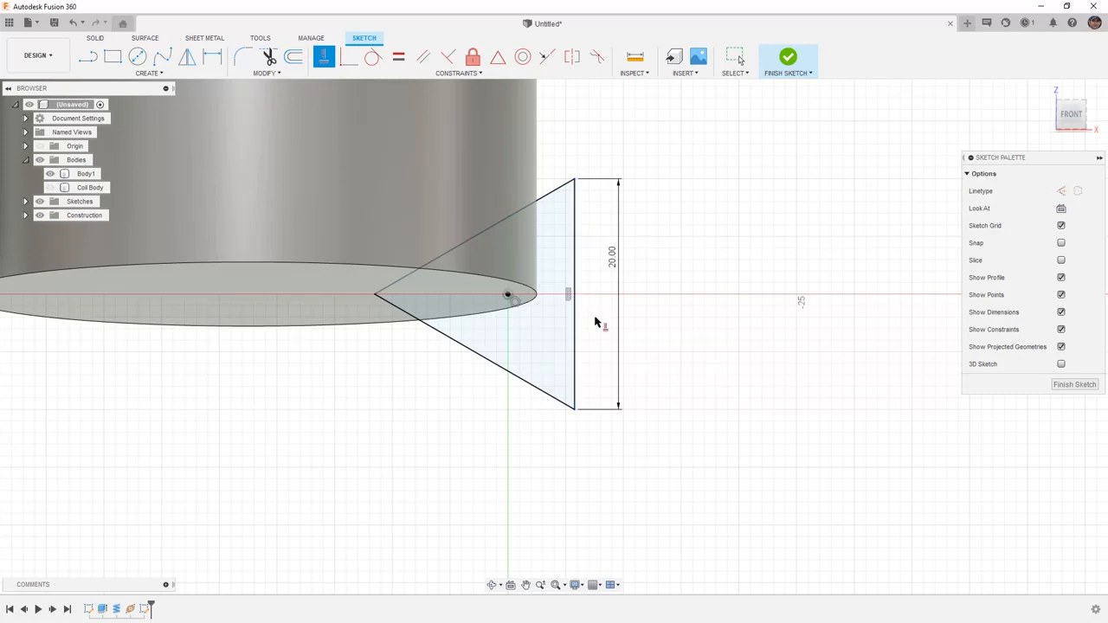
pyautogui.scroll(-2, 595, 320)
pyautogui.click(788, 57)
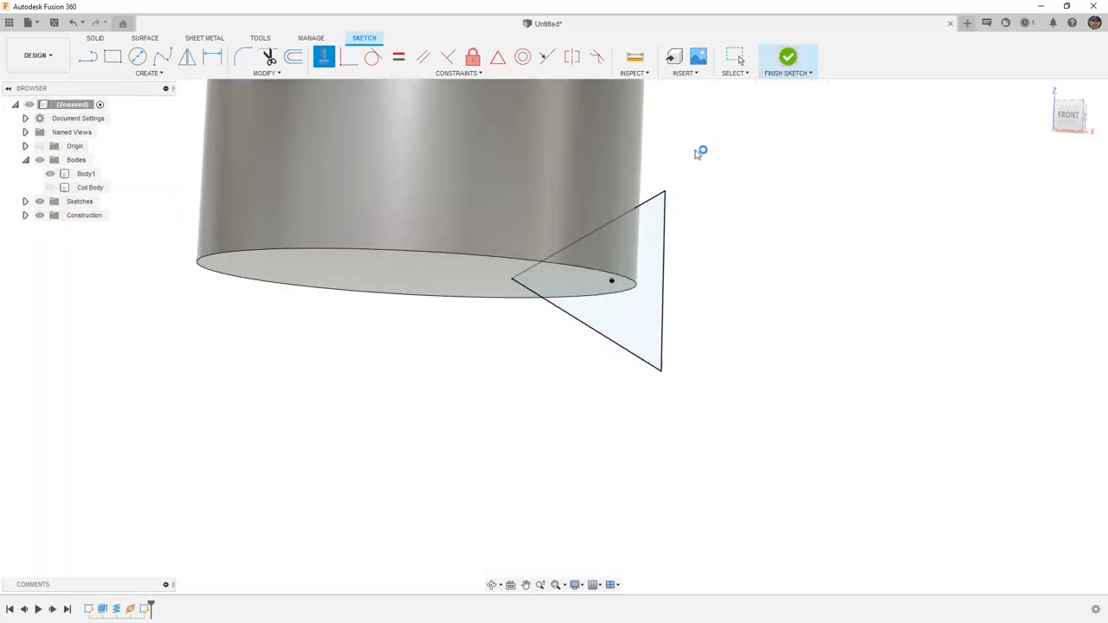
pyautogui.scroll(-1, 625, 238)
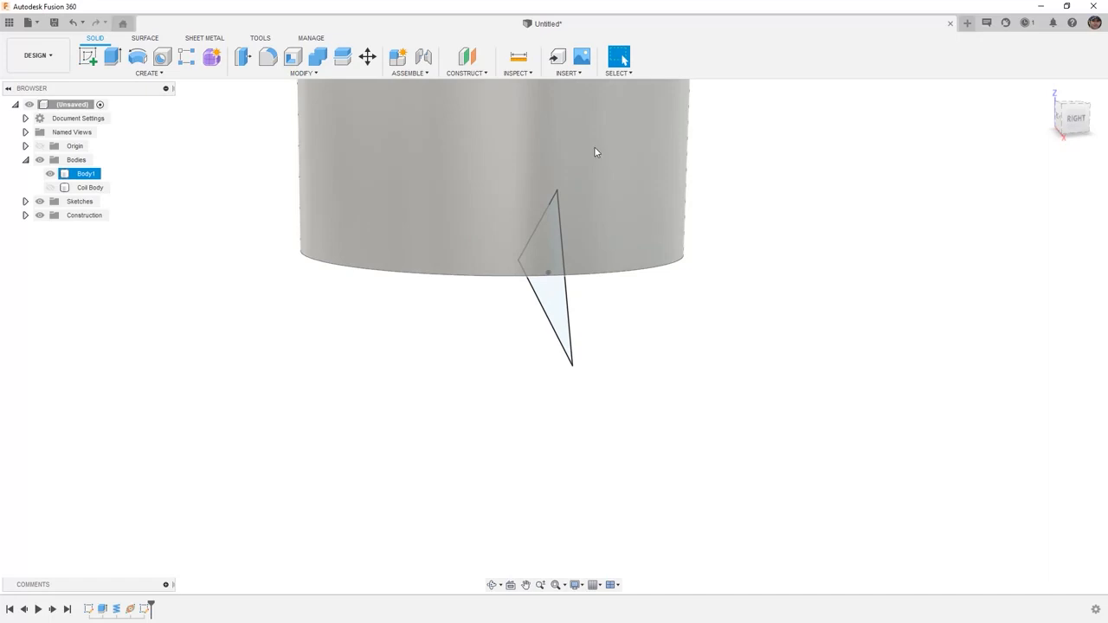
# Show Coil Body and start a Sweep of type Path + Guide Surface.
pyautogui.click(50, 188)
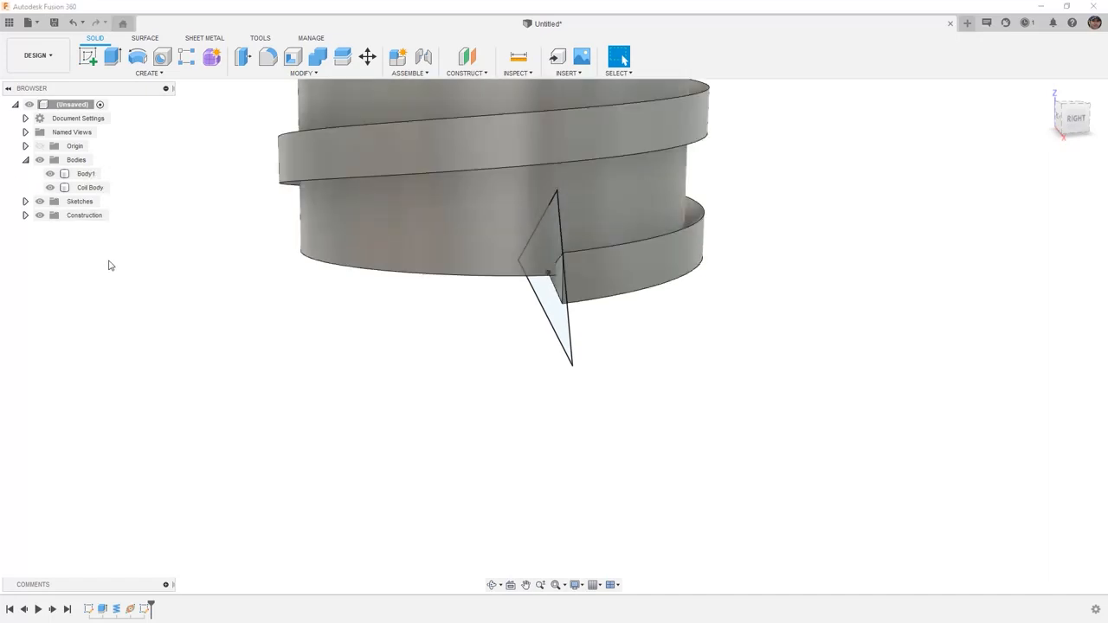
pyautogui.click(159, 73)
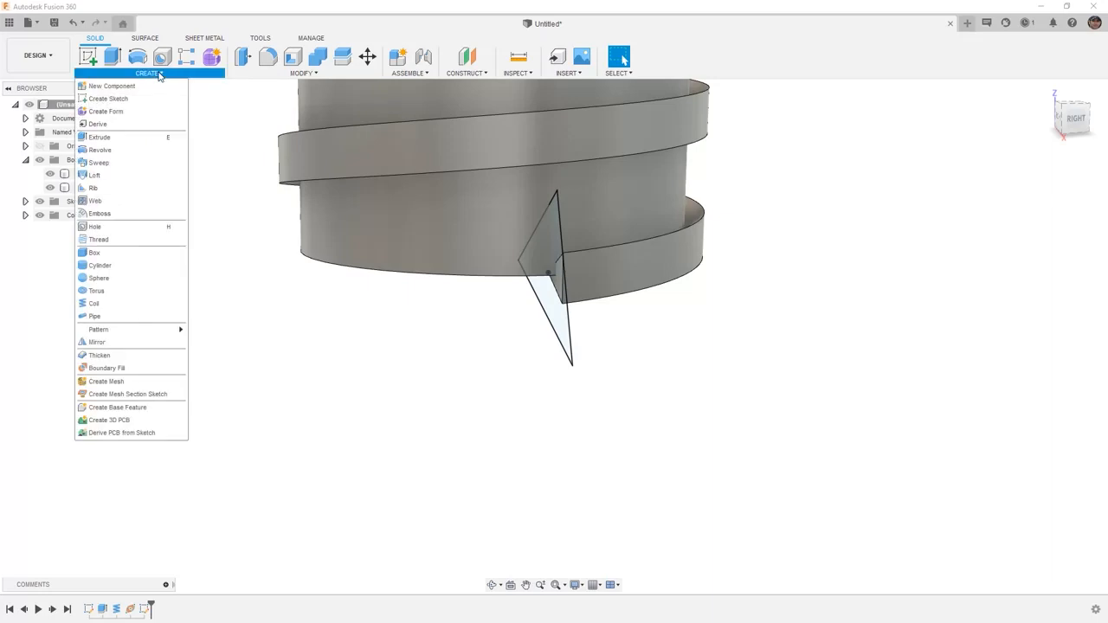
pyautogui.click(112, 162)
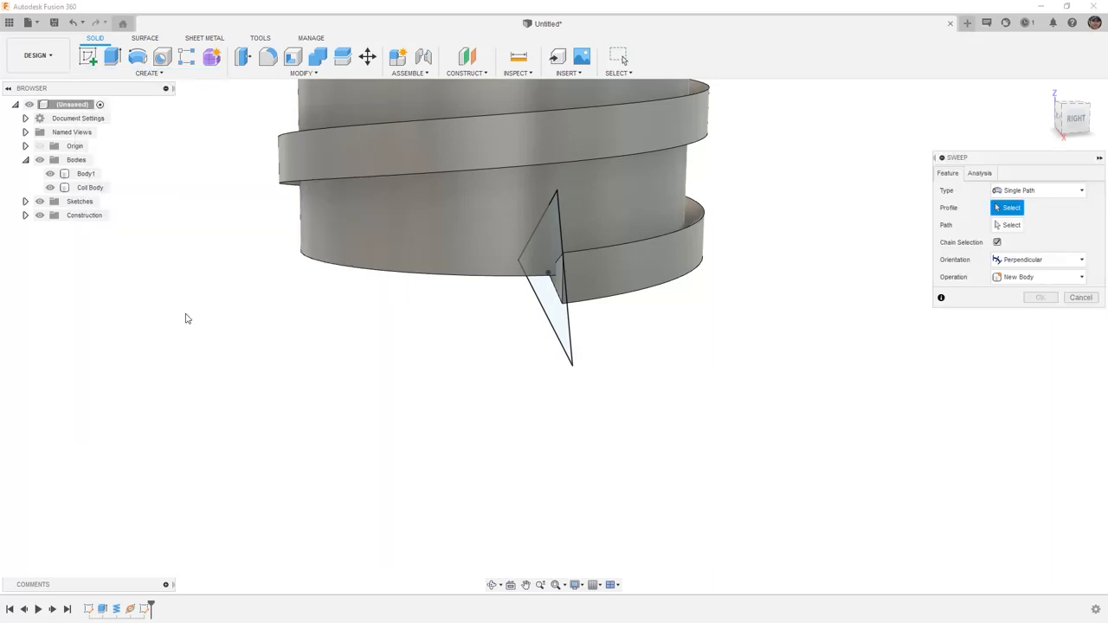
pyautogui.click(1059, 196)
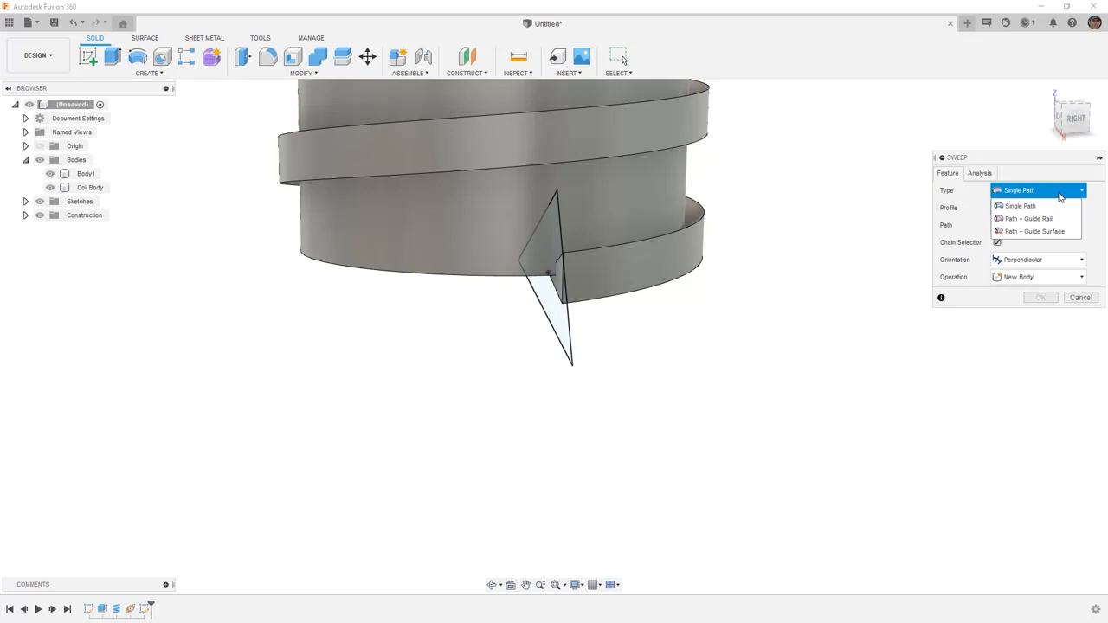
pyautogui.click(1027, 232)
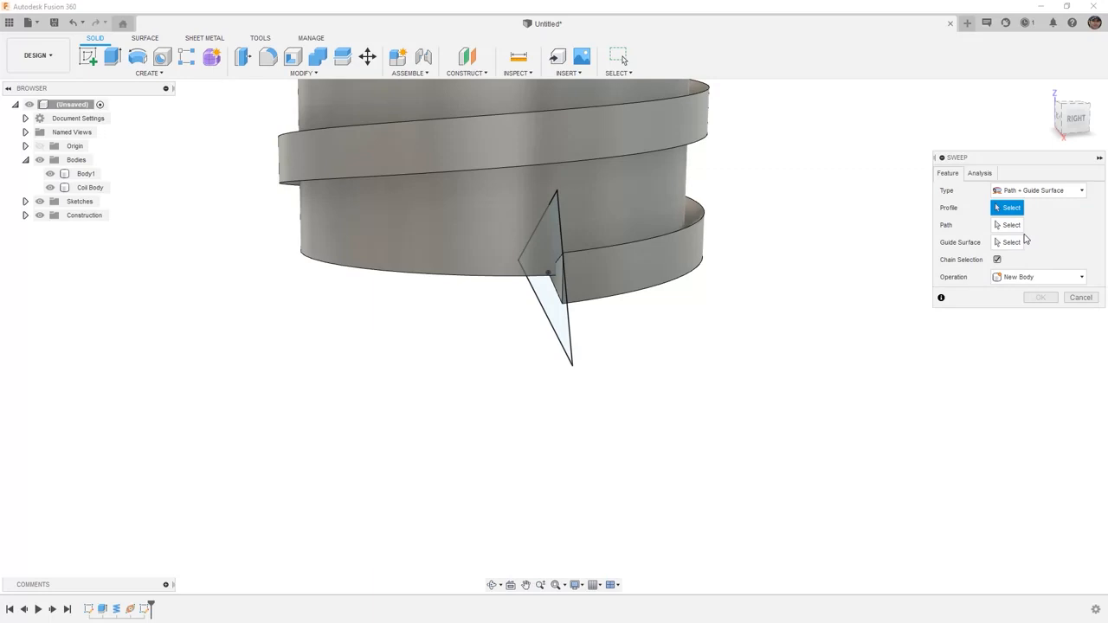
# Use the triangle as the sweep profile, the coil's inner helical edge as the path and the coil's outer face as the guide surface.
pyautogui.click(539, 256)
pyautogui.click(1008, 225)
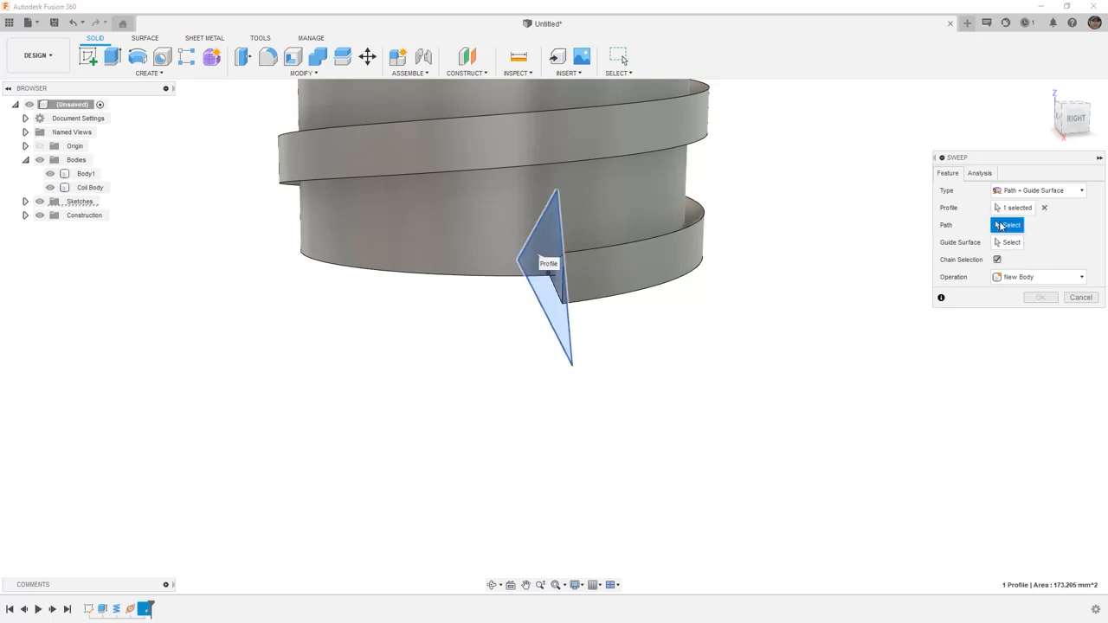
pyautogui.click(603, 270)
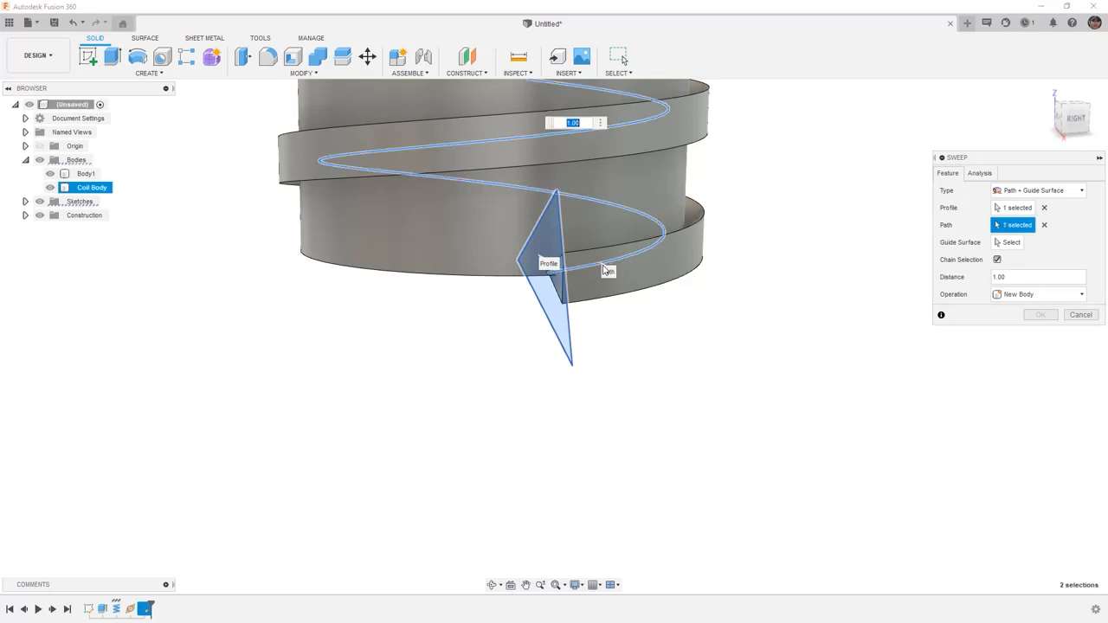
pyautogui.click(1008, 242)
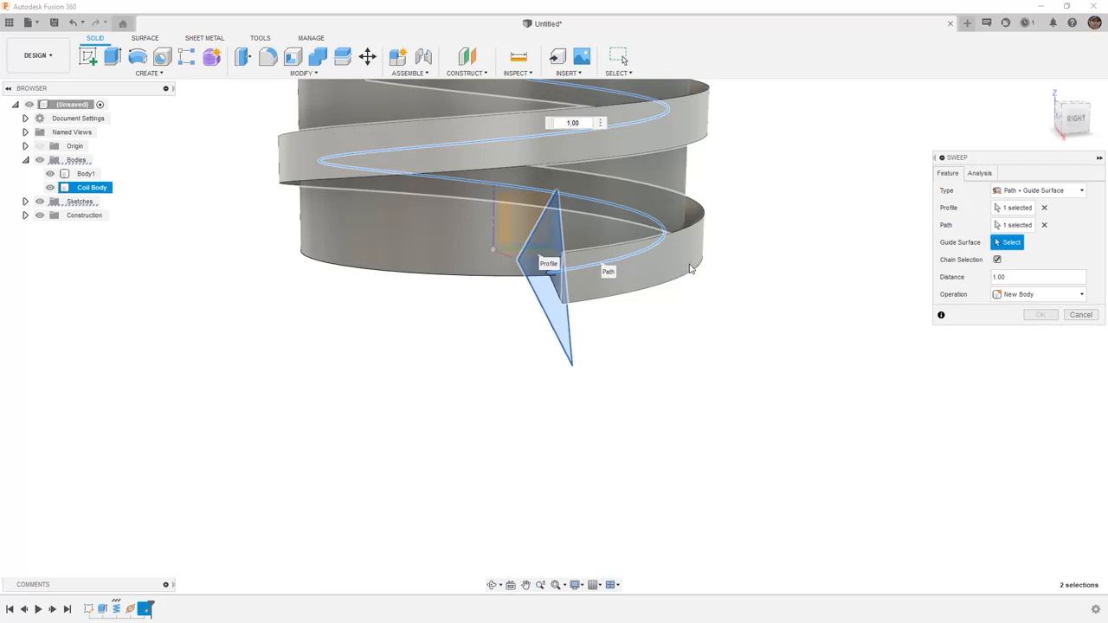
pyautogui.click(673, 260)
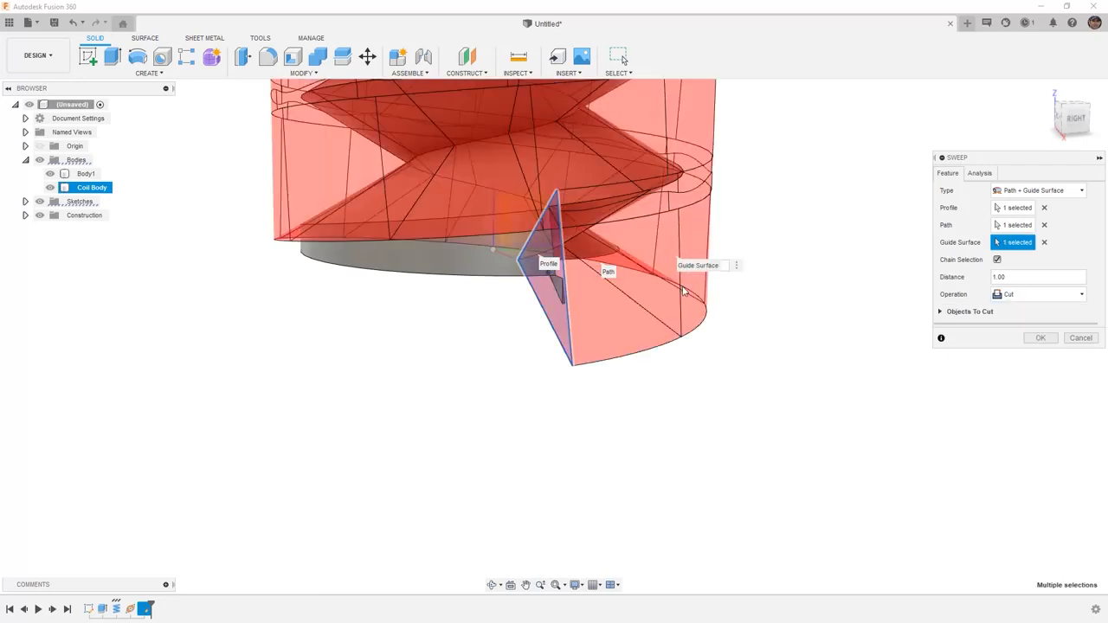
# Examine the swept thread cut preview around the cylinder's lower end and display it with Zebra analysis.
pyautogui.keyDown('shift'); pyautogui.moveTo(682, 294); pyautogui.dragTo(670, 332, button='middle'); pyautogui.keyUp('shift')
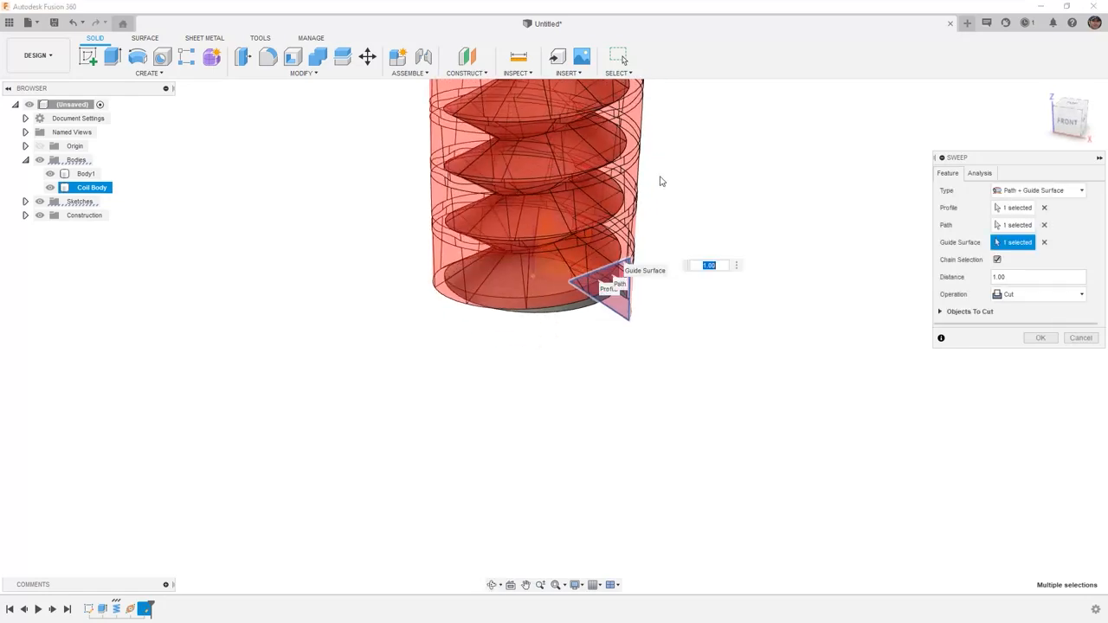
pyautogui.scroll(-5, 549, 297)
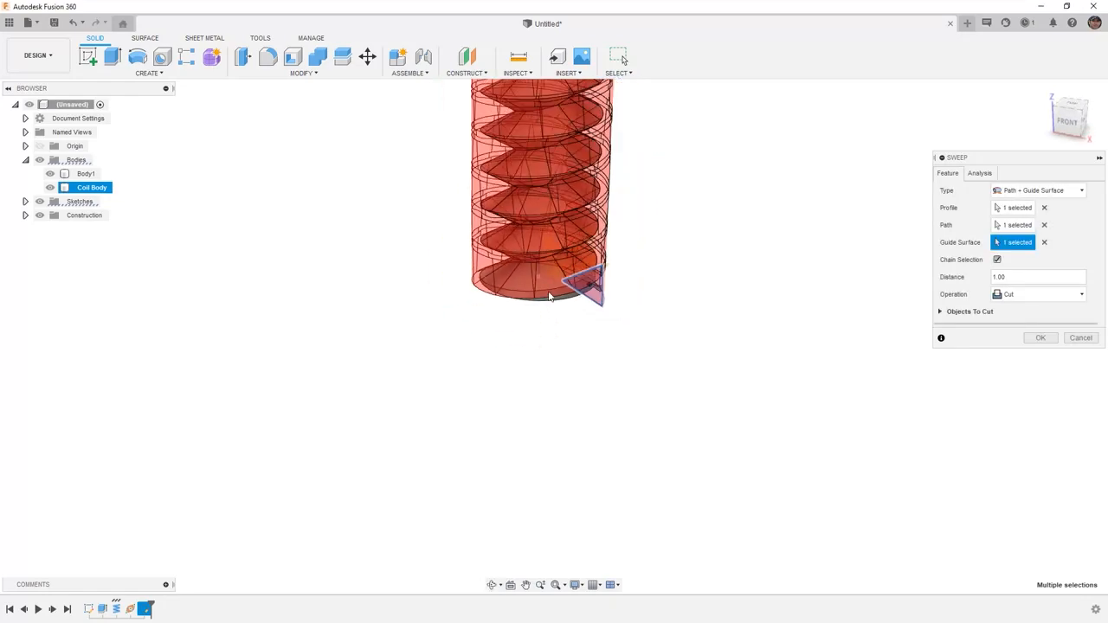
pyautogui.scroll(3, 554, 290)
pyautogui.scroll(5, 585, 275)
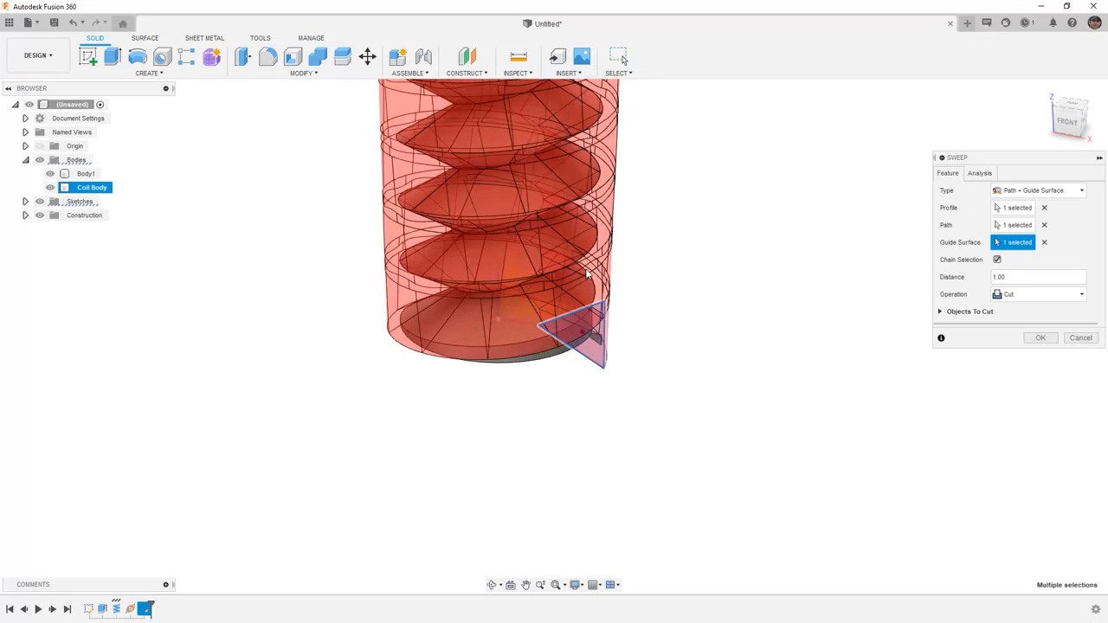
pyautogui.moveTo(589, 273)
pyautogui.keyDown('shift'); pyautogui.mouseDown(button='middle')
pyautogui.moveTo(597, 253)
pyautogui.moveTo(603, 263)
pyautogui.mouseUp(button='middle'); pyautogui.keyUp('shift')
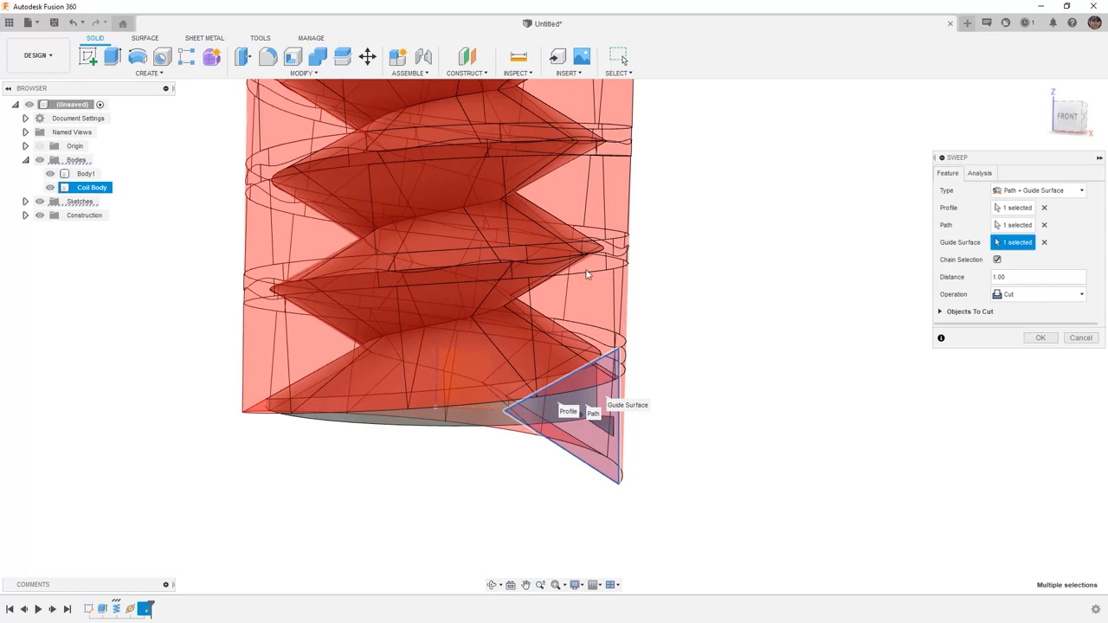
pyautogui.click(982, 174)
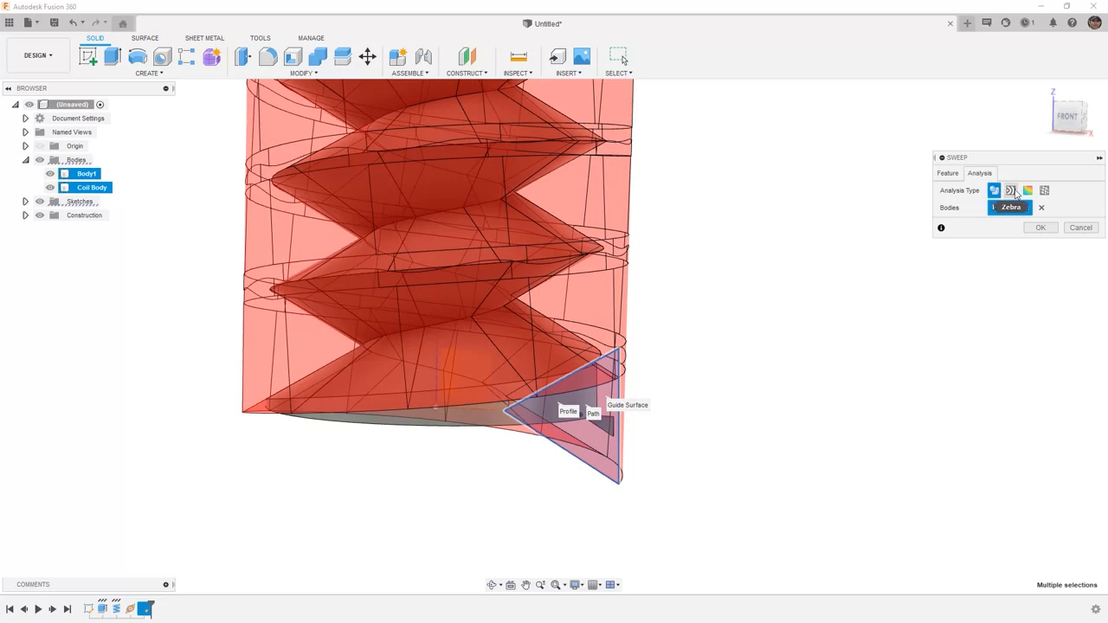
pyautogui.click(1013, 192)
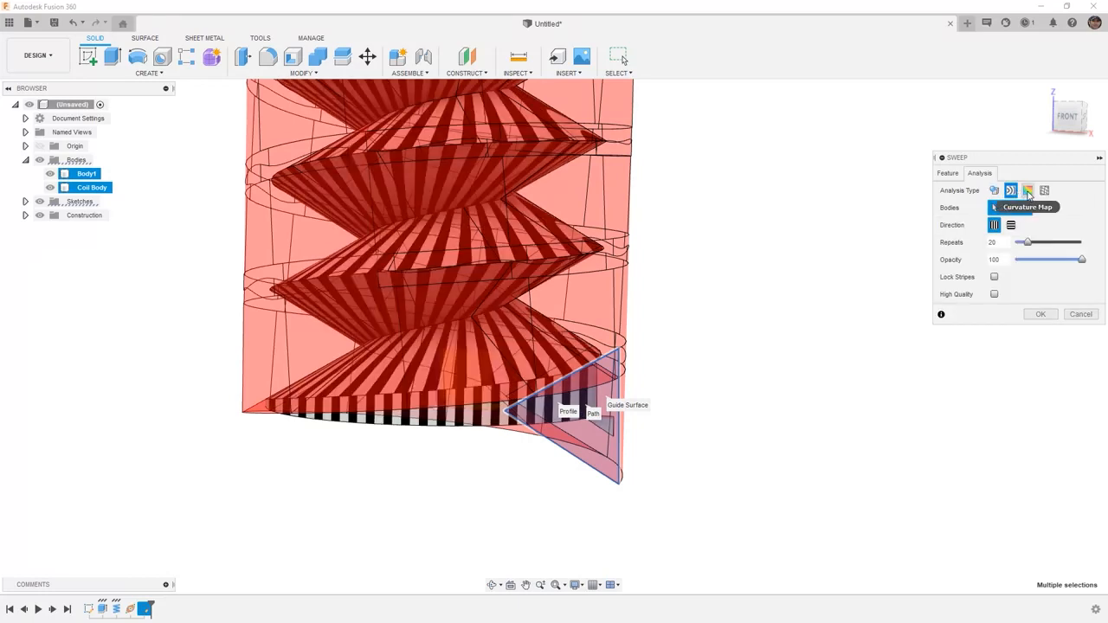
# Check the sweep preview with Curvature Map and Isocurve analysis, then complete the sweep cut with analysis turned off.
pyautogui.click(1027, 191)
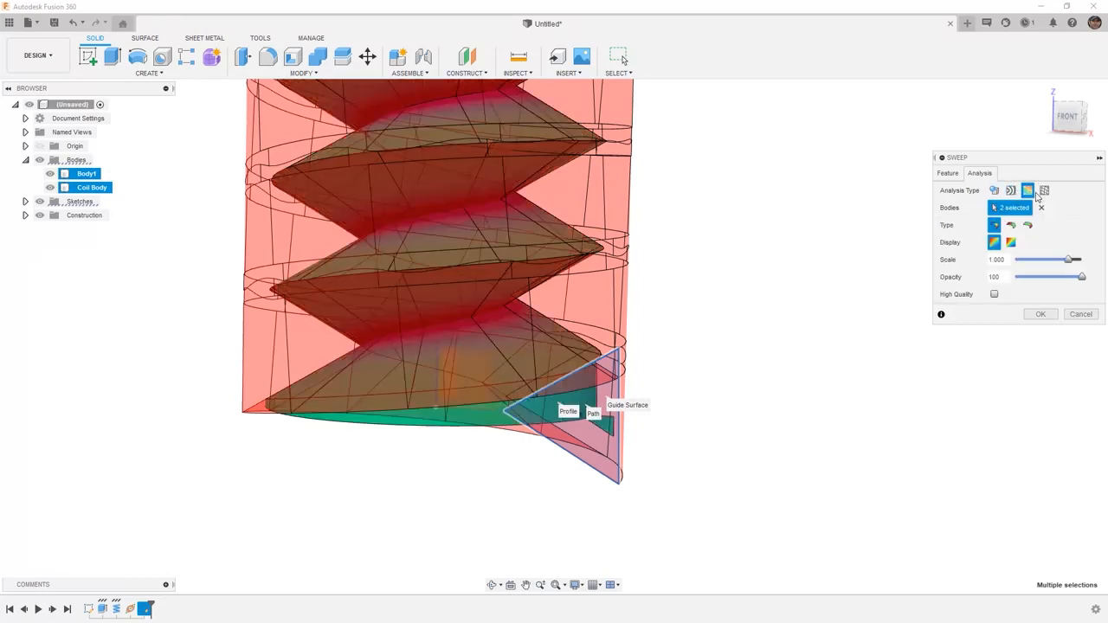
pyautogui.click(1045, 191)
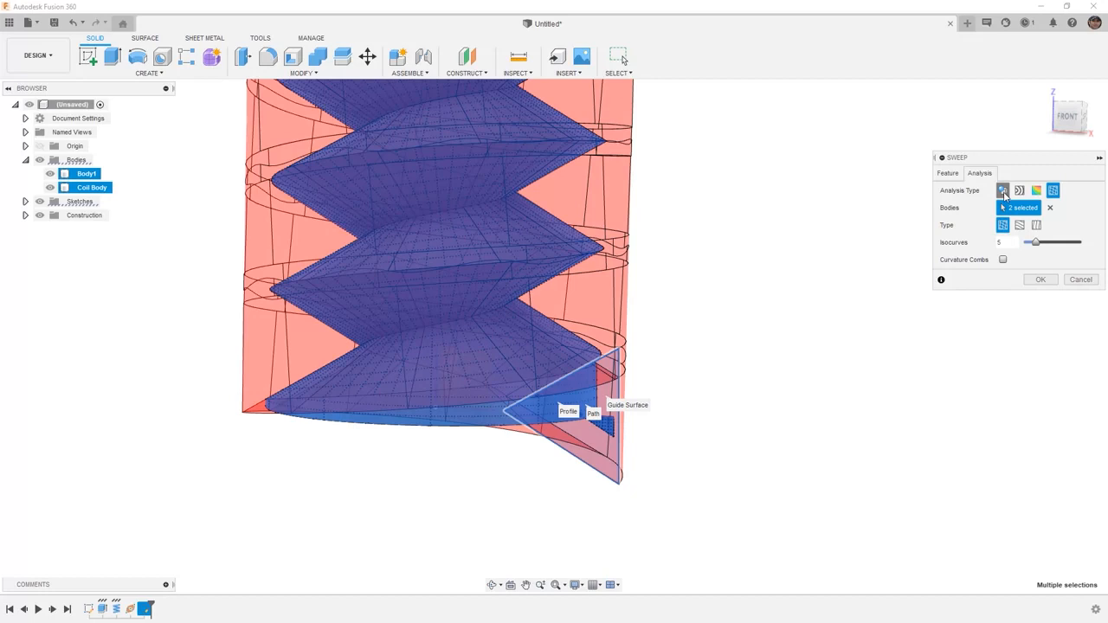
pyautogui.click(1043, 279)
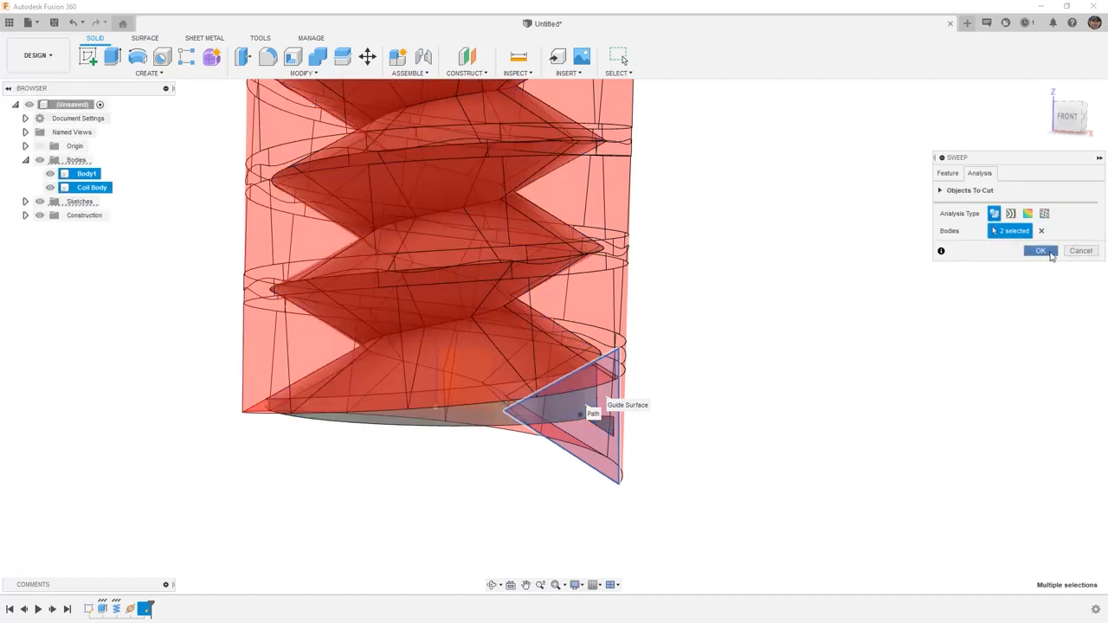
pyautogui.click(1045, 252)
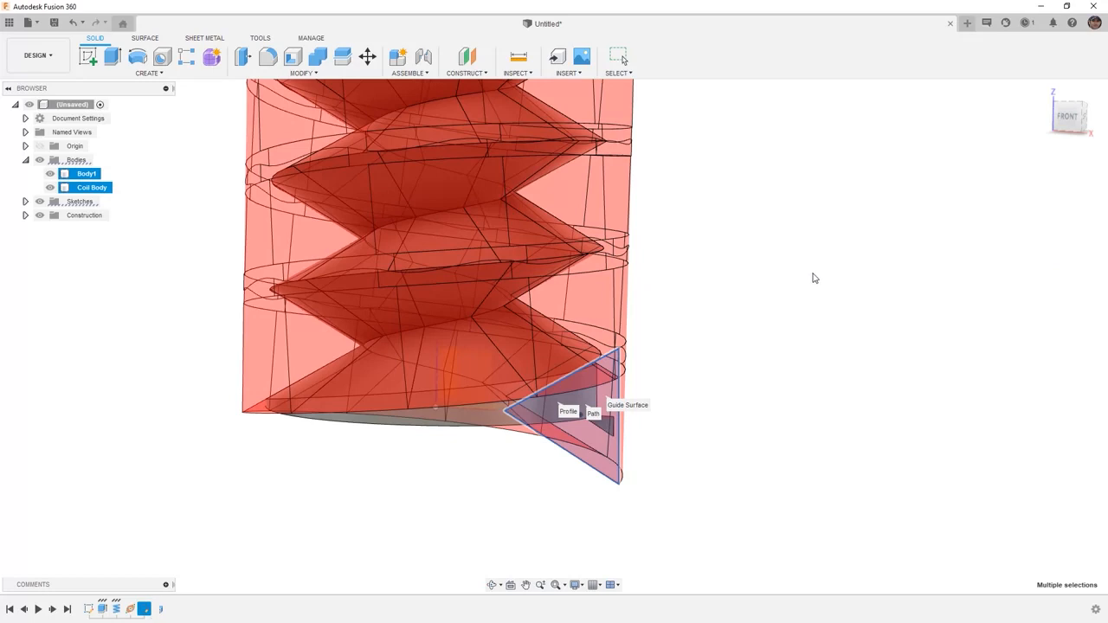
# Hide Coil Body and Coil Body (1) so only Body1 is shown, and view the thread from the front.
pyautogui.keyDown('shift'); pyautogui.moveTo(717, 361); pyautogui.dragTo(656, 421, button='middle'); pyautogui.keyUp('shift')
pyautogui.click(87, 174)
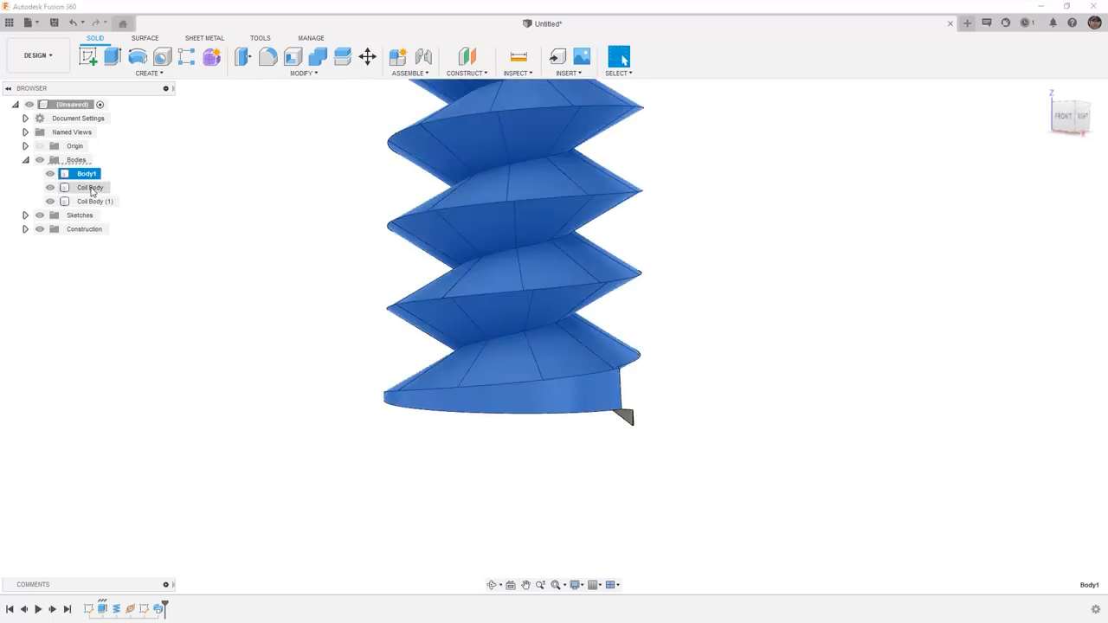
pyautogui.click(92, 188)
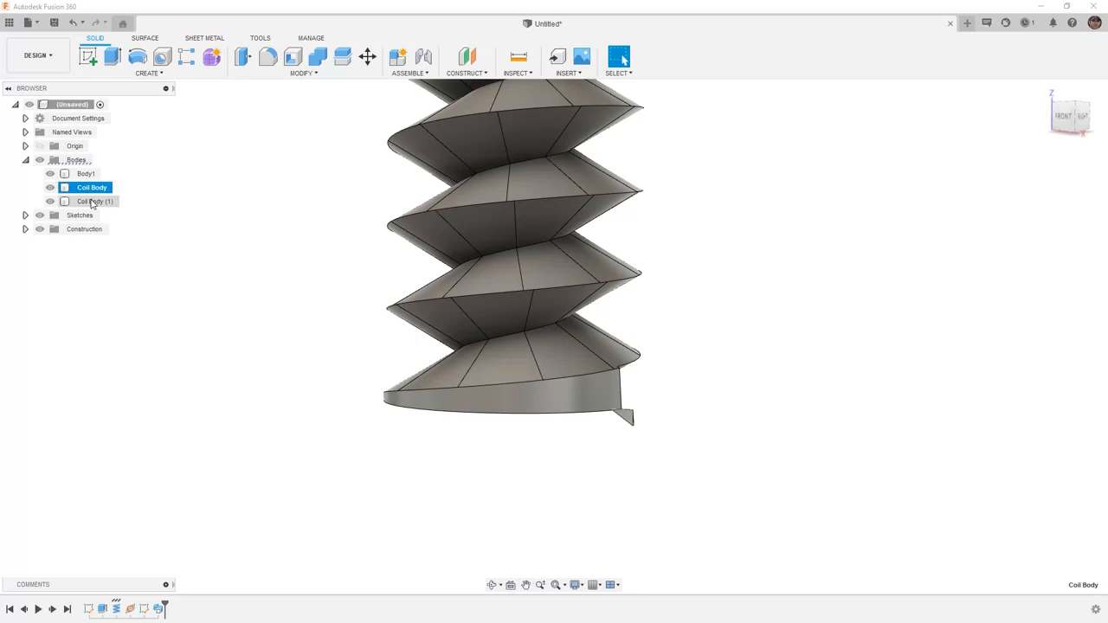
pyautogui.click(49, 201)
pyautogui.keyDown('ctrl'); pyautogui.click(86, 174); pyautogui.keyUp('ctrl')
pyautogui.keyDown('shift'); pyautogui.moveTo(485, 216); pyautogui.dragTo(624, 61, button='middle'); pyautogui.keyUp('shift')
pyautogui.keyDown('shift'); pyautogui.moveTo(573, 347); pyautogui.dragTo(615, 375, button='middle'); pyautogui.keyUp('shift')
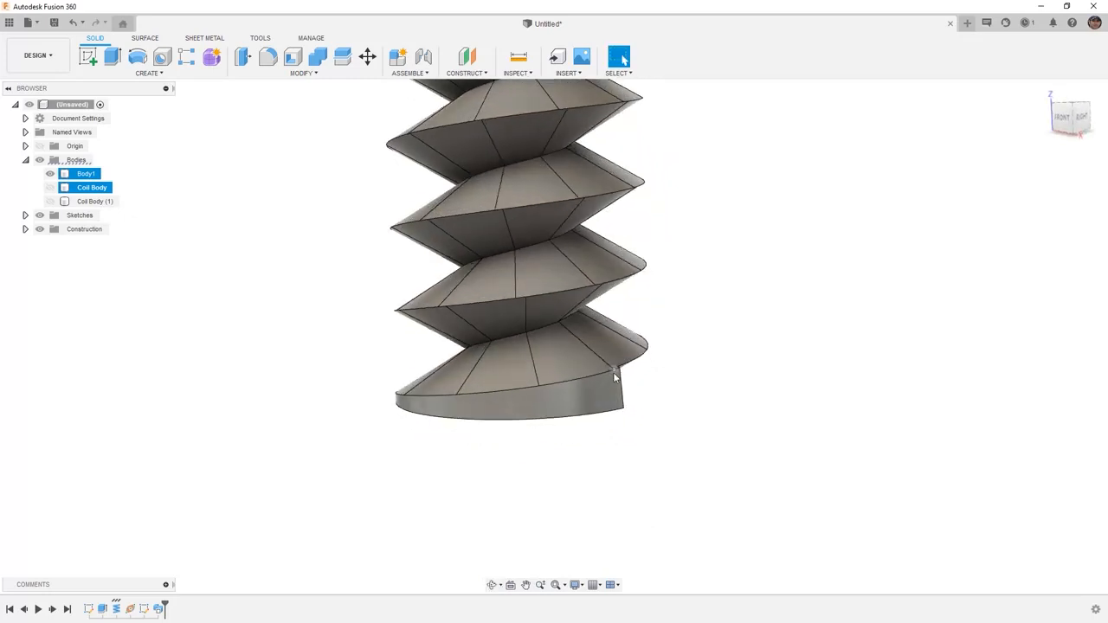
pyautogui.scroll(-3, 615, 375)
pyautogui.click(931, 184)
pyautogui.click(1064, 118)
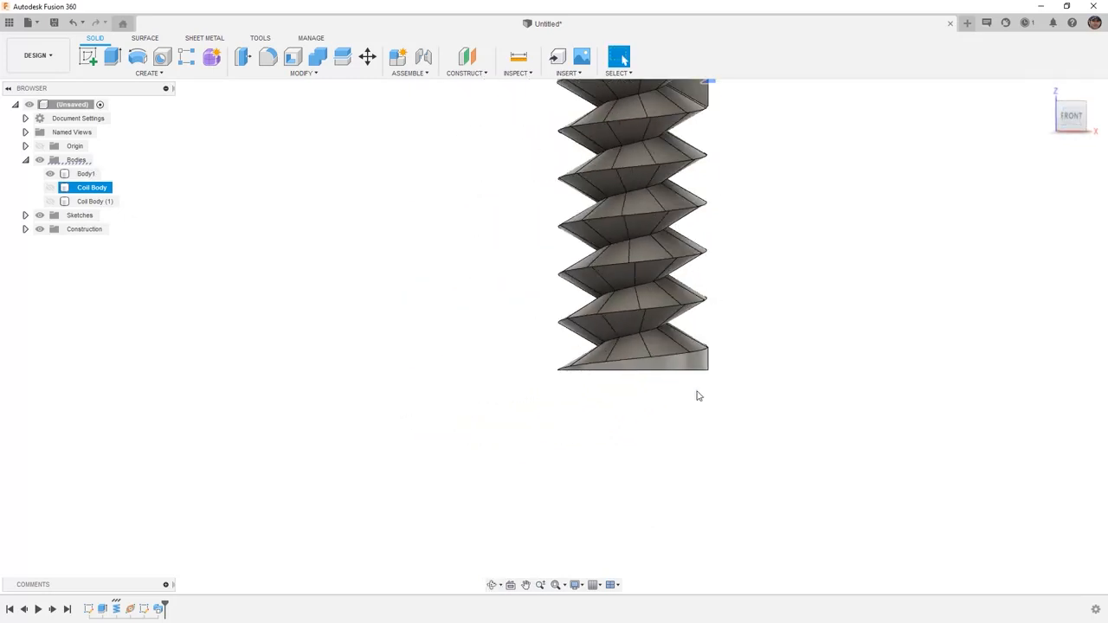
pyautogui.click(799, 226)
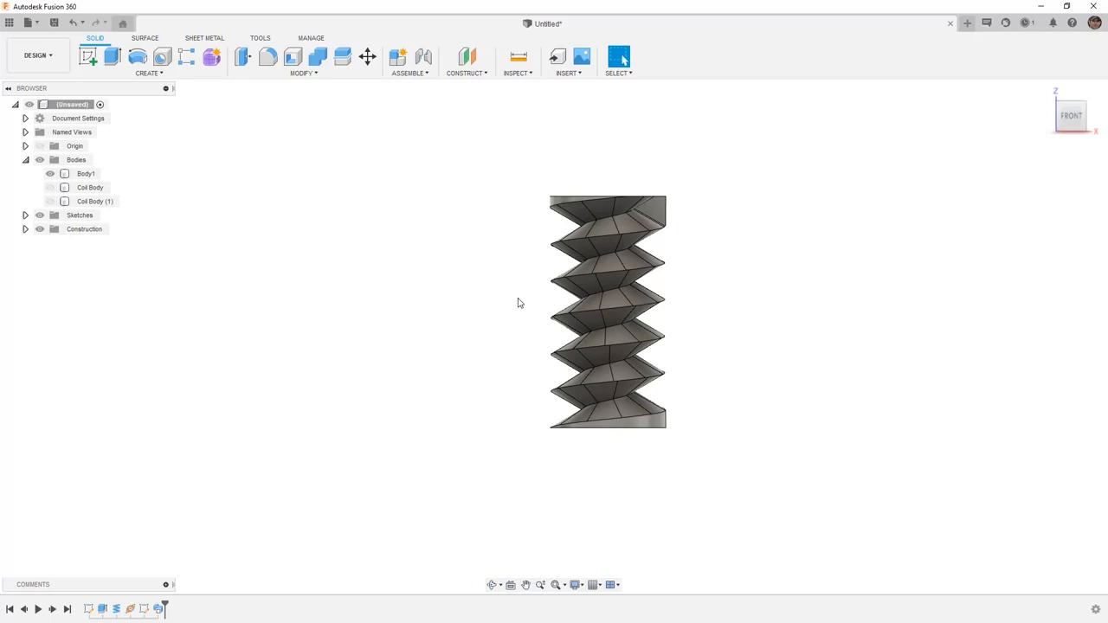
# Save the design as Coil Thread in the Production Tools folder of 21 Modeling and Design for MFG.
pyautogui.click(54, 22)
pyautogui.write('Coil Threa')
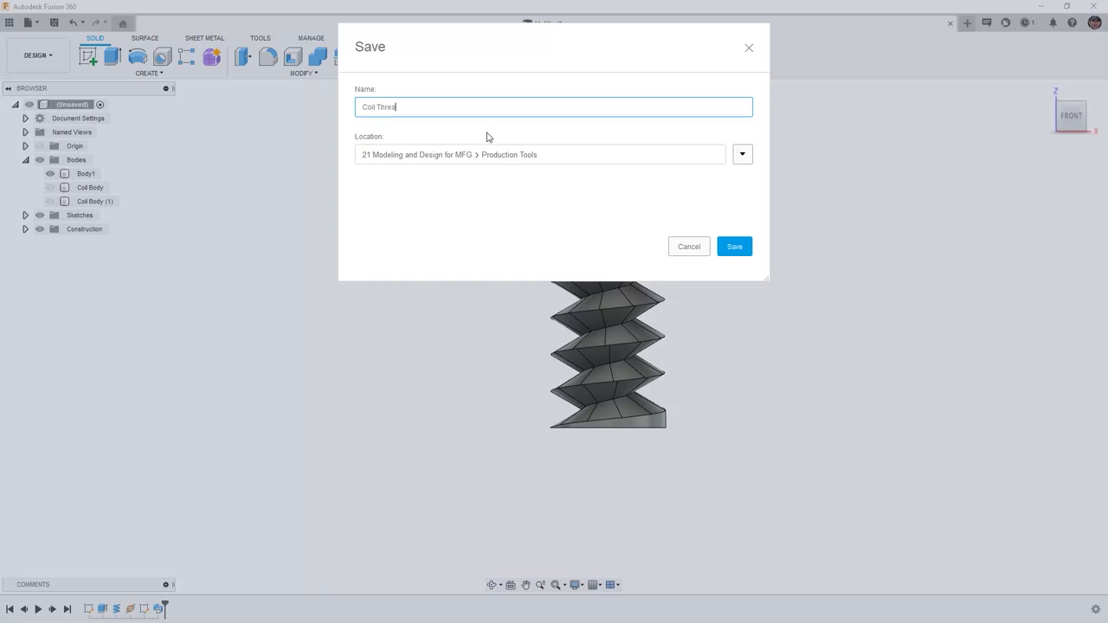
pyautogui.write('d')
pyautogui.press('Return')
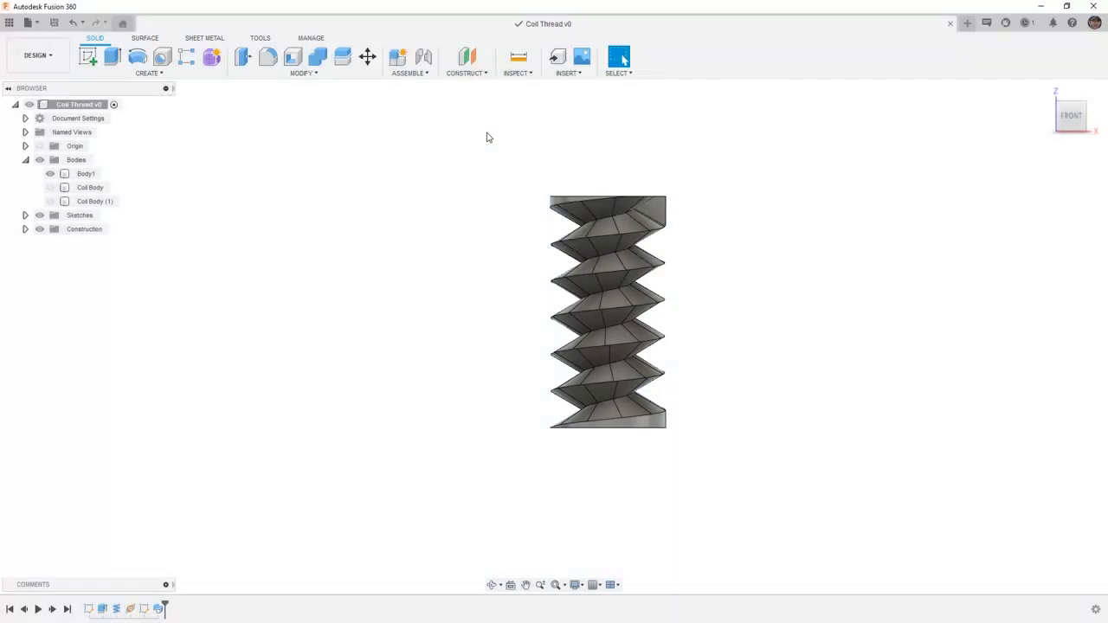